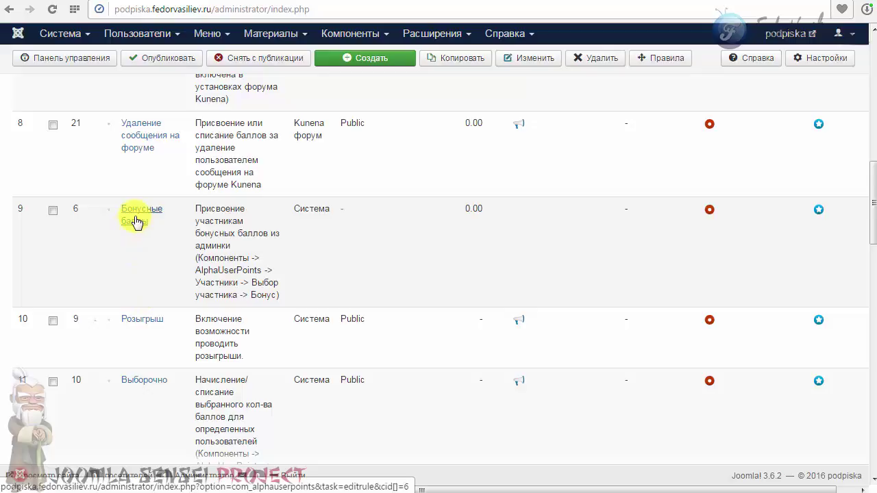
Open the Бонусные баллы rule and set its points to 100.00.
{"action": "left_click_drag", "start_coordinate": [195, 208], "coordinate": [231, 268]}
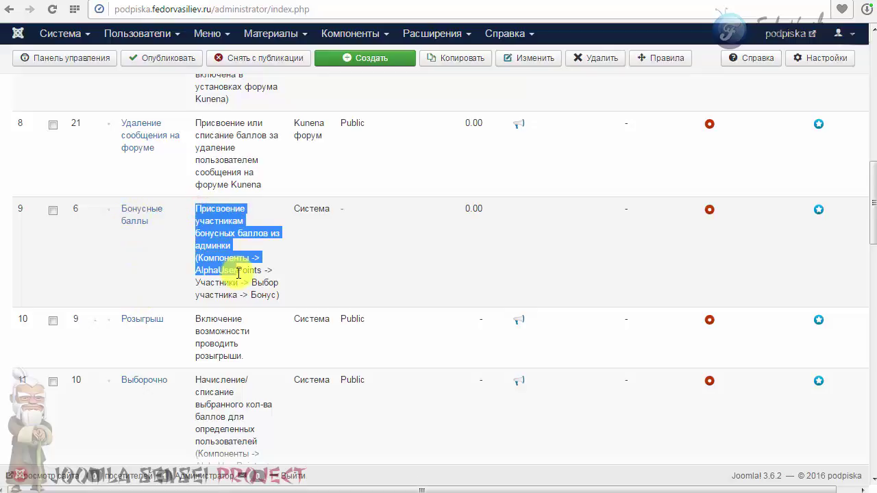
{"action": "left_click", "coordinate": [223, 269]}
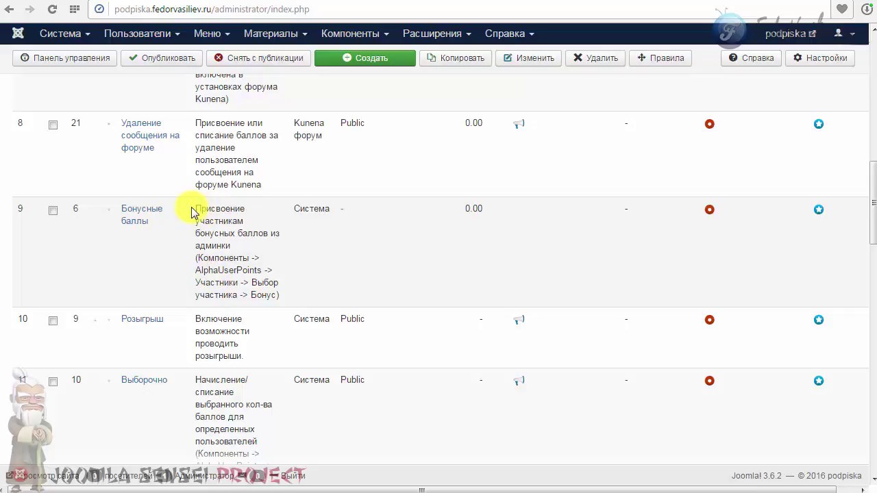
{"action": "left_click_drag", "start_coordinate": [224, 220], "coordinate": [230, 274]}
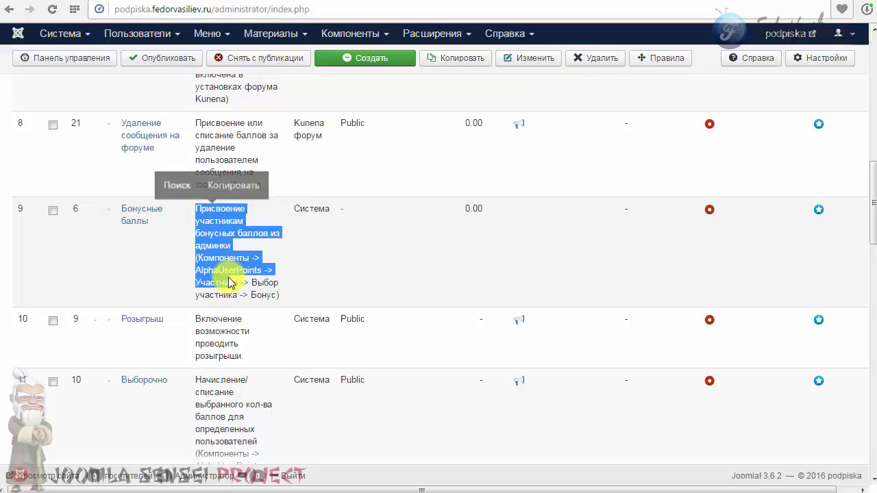
{"action": "left_click", "coordinate": [228, 274]}
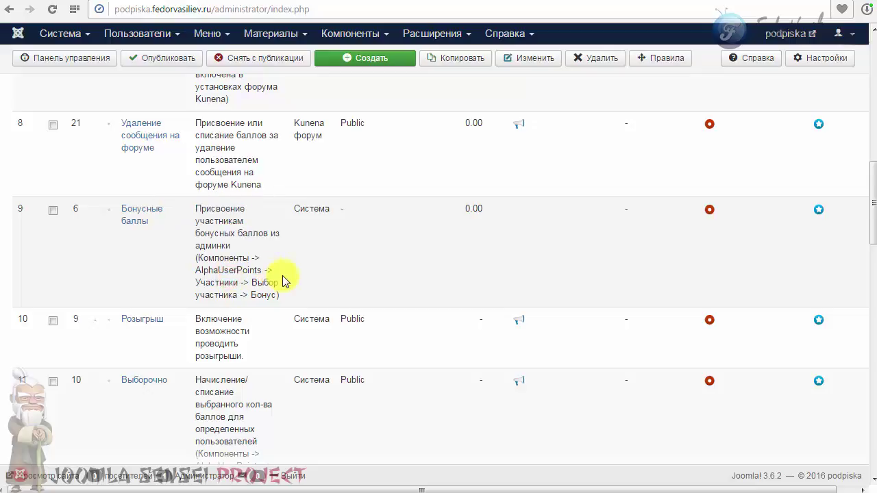
{"action": "left_click", "coordinate": [138, 220]}
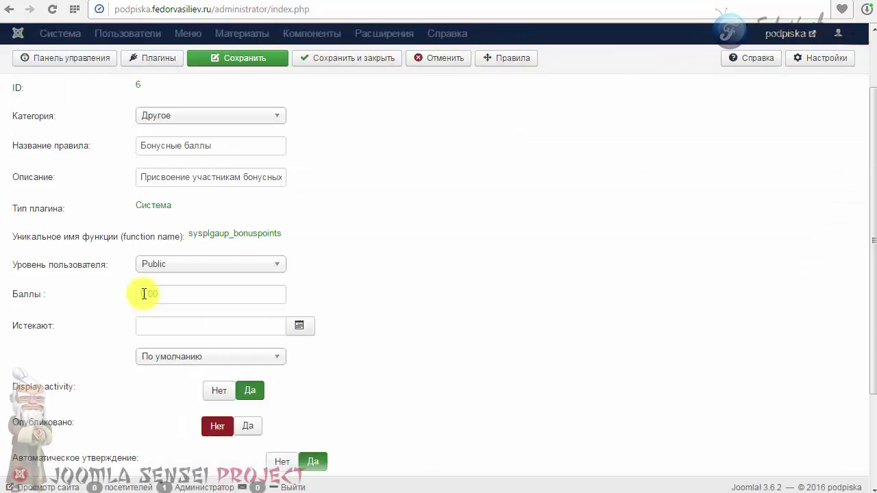
{"action": "type", "text": "00"}
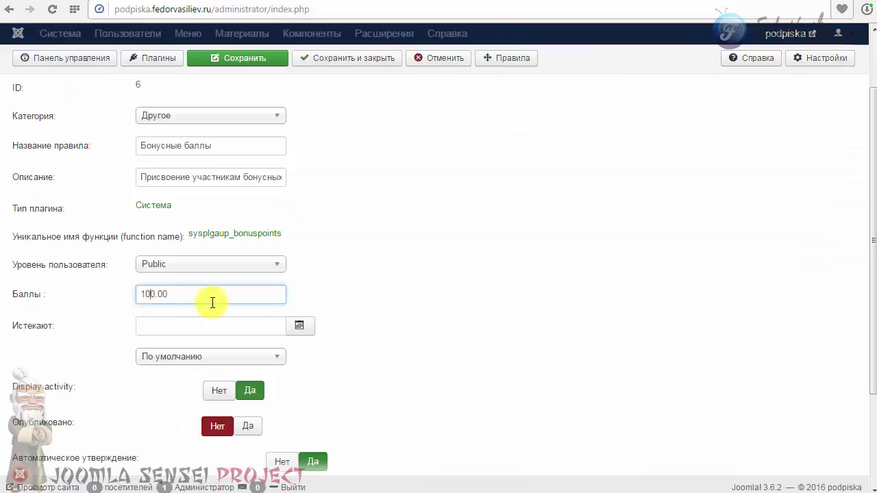
{"action": "scroll", "coordinate": [361, 285], "scroll_direction": "down", "scroll_amount": 1}
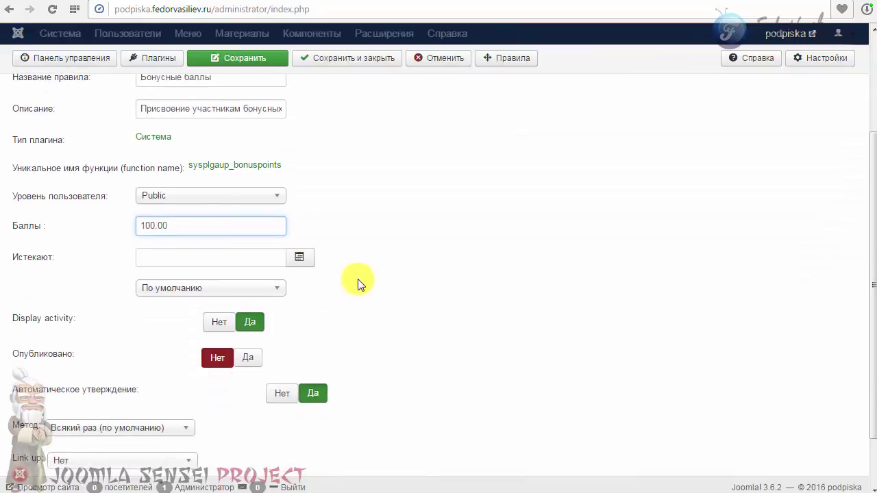
Publish the Бонусные баллы rule, then save and close it.
{"action": "left_click", "coordinate": [248, 363]}
{"action": "scroll", "coordinate": [425, 360], "scroll_direction": "down", "scroll_amount": 1}
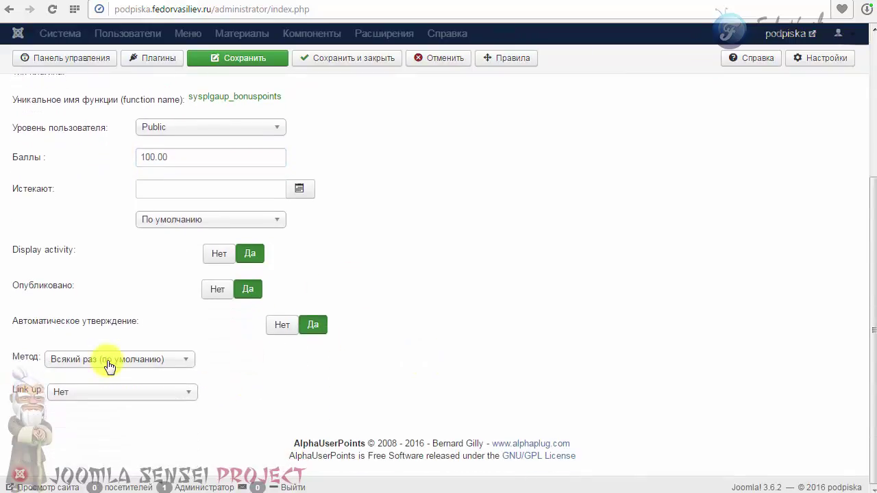
{"action": "scroll", "coordinate": [402, 354], "scroll_direction": "up", "scroll_amount": 3}
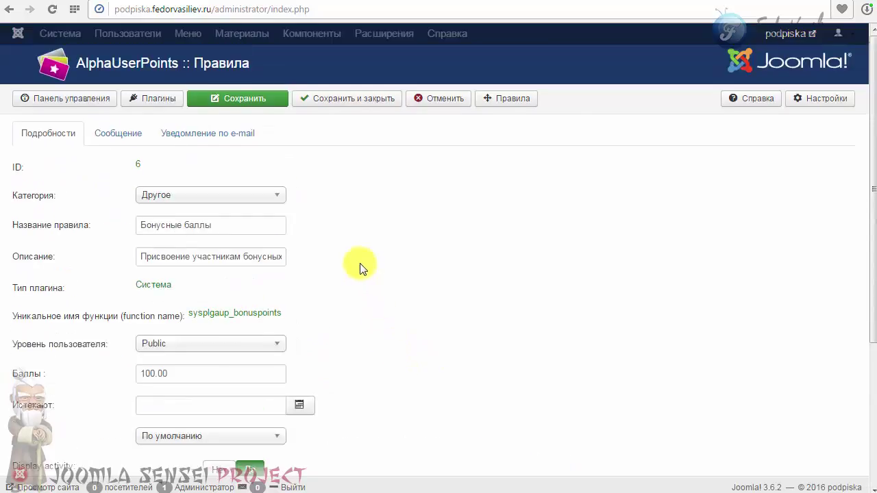
{"action": "left_click", "coordinate": [333, 102]}
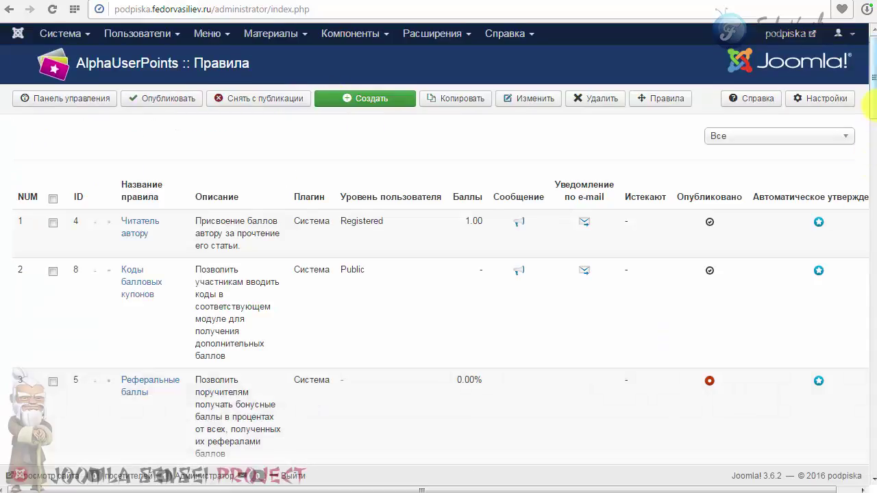
Open the Просмотр профиля rule and link it up to the Бонусные баллы rule.
{"action": "left_click_drag", "start_coordinate": [873, 102], "coordinate": [870, 147]}
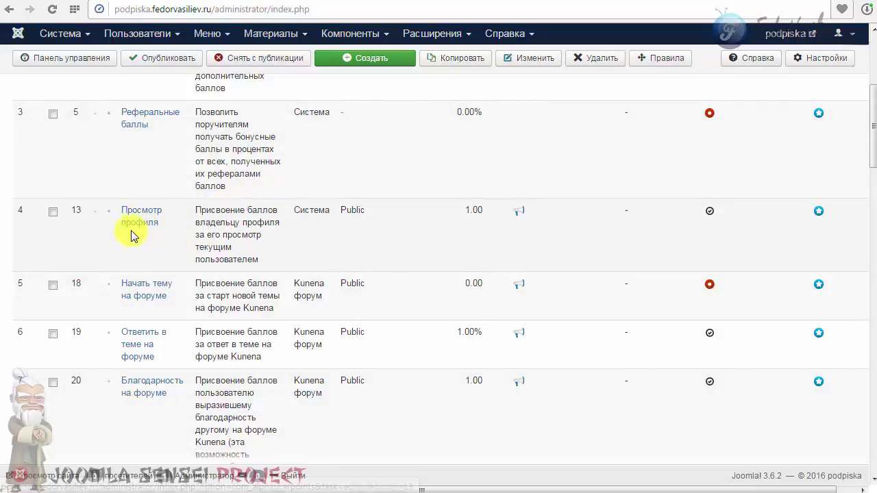
{"action": "left_click", "coordinate": [137, 223]}
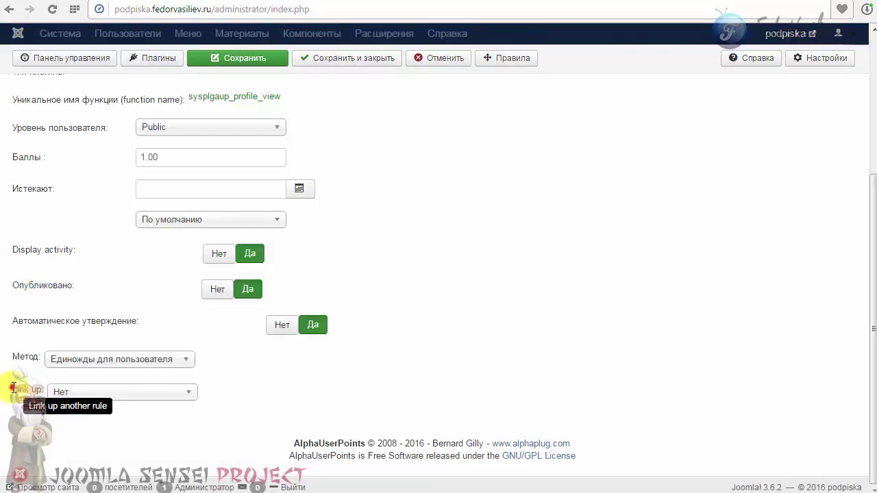
{"action": "double_click", "coordinate": [20, 389]}
{"action": "left_click", "coordinate": [93, 394]}
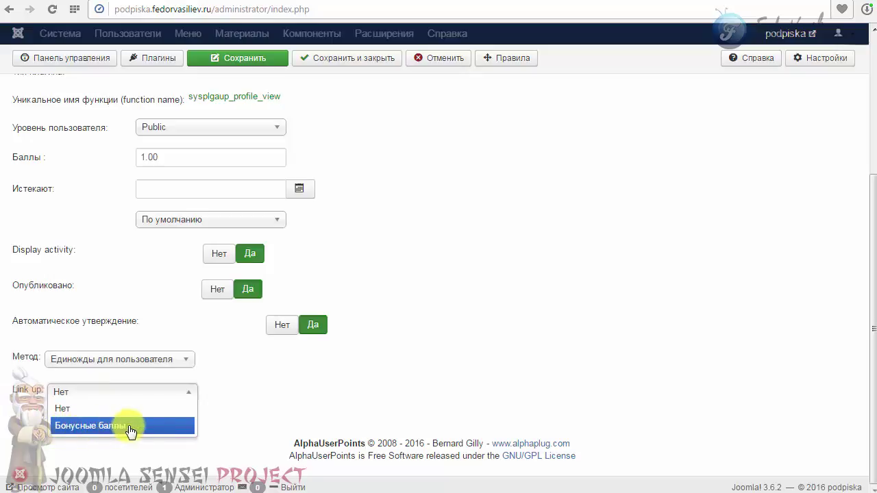
{"action": "left_click", "coordinate": [110, 425]}
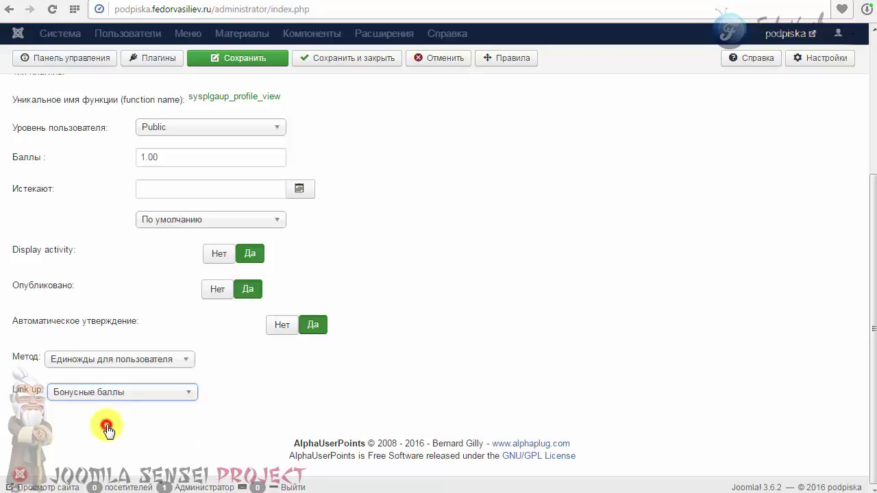
Review the Просмотр профиля rule's name, points and linked-rule setting, keeping Бонусные баллы selected.
{"action": "scroll", "coordinate": [324, 423], "scroll_direction": "up", "scroll_amount": 3}
{"action": "scroll", "coordinate": [323, 423], "scroll_direction": "up", "scroll_amount": 1}
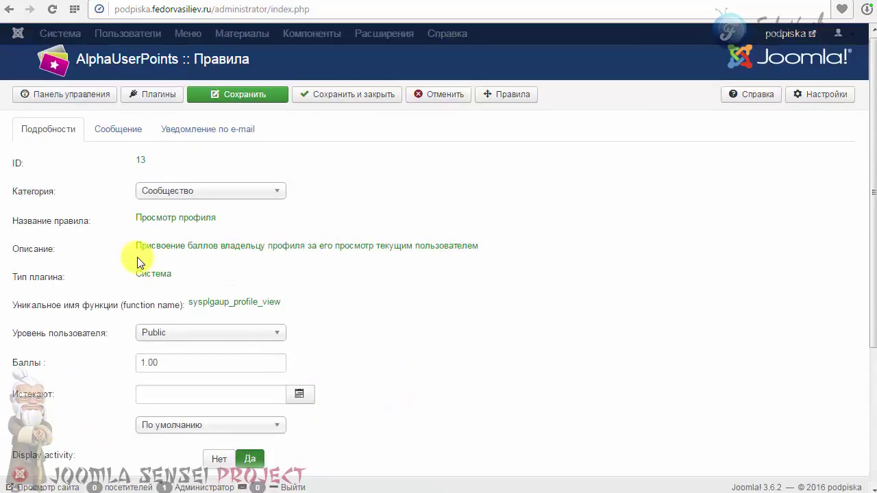
{"action": "left_click_drag", "start_coordinate": [137, 215], "coordinate": [231, 225]}
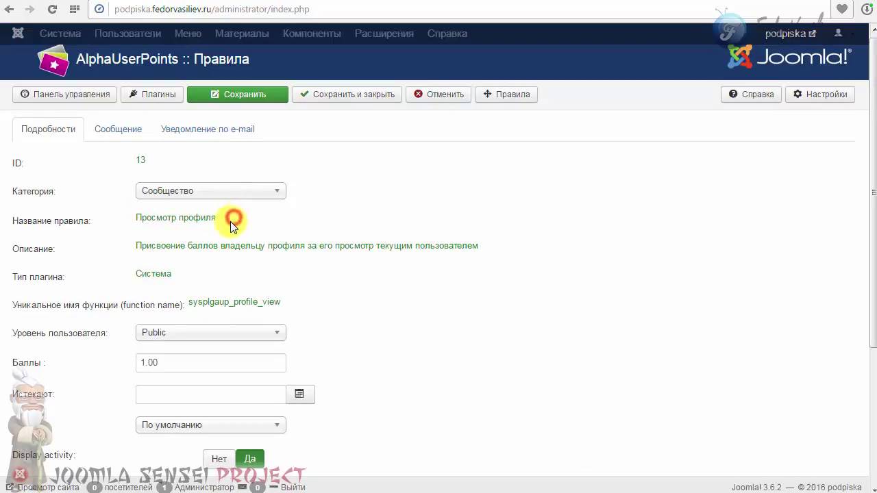
{"action": "double_click", "coordinate": [37, 363]}
{"action": "left_click", "coordinate": [169, 221]}
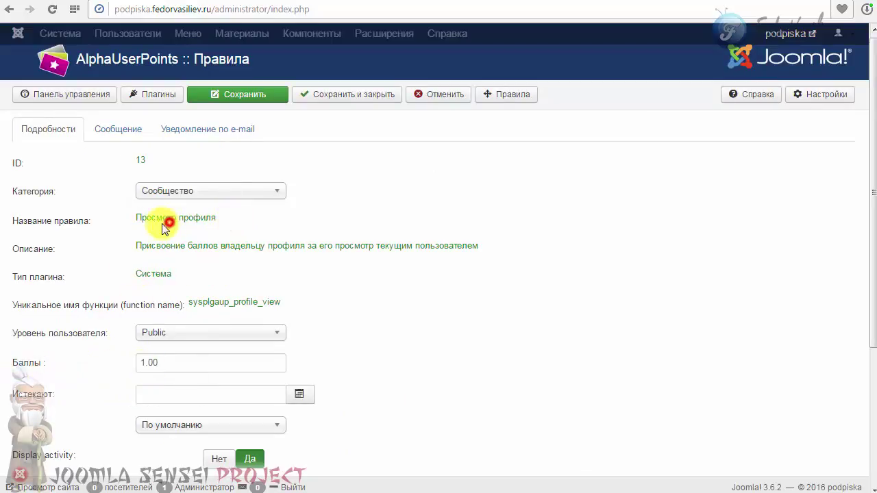
{"action": "scroll", "coordinate": [120, 246], "scroll_direction": "down", "scroll_amount": 3}
{"action": "left_click", "coordinate": [88, 392]}
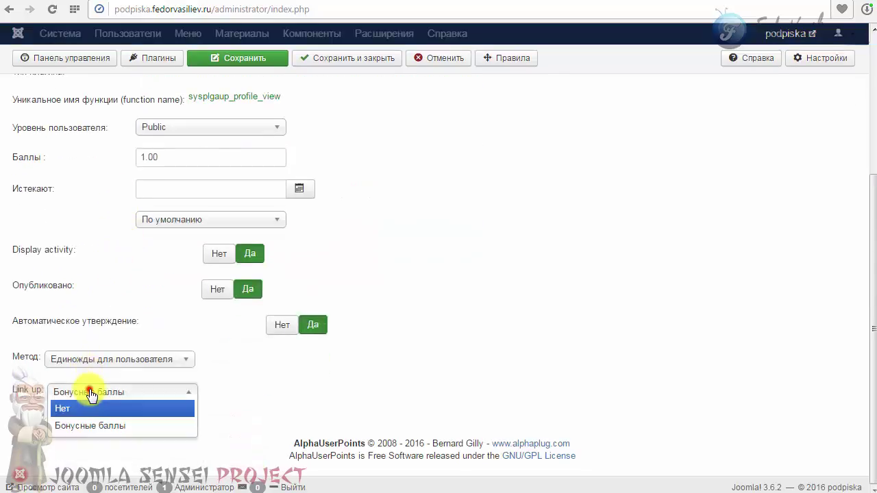
{"action": "left_click", "coordinate": [78, 422]}
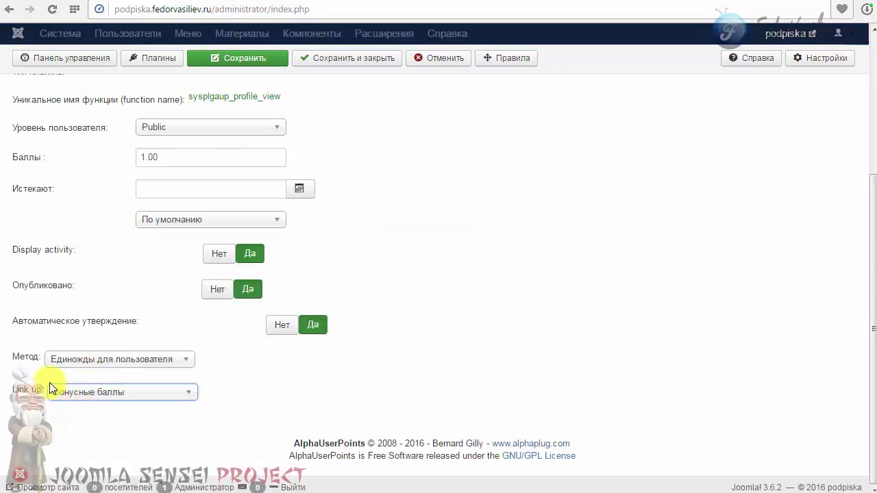
{"action": "scroll", "coordinate": [115, 307], "scroll_direction": "up", "scroll_amount": 2}
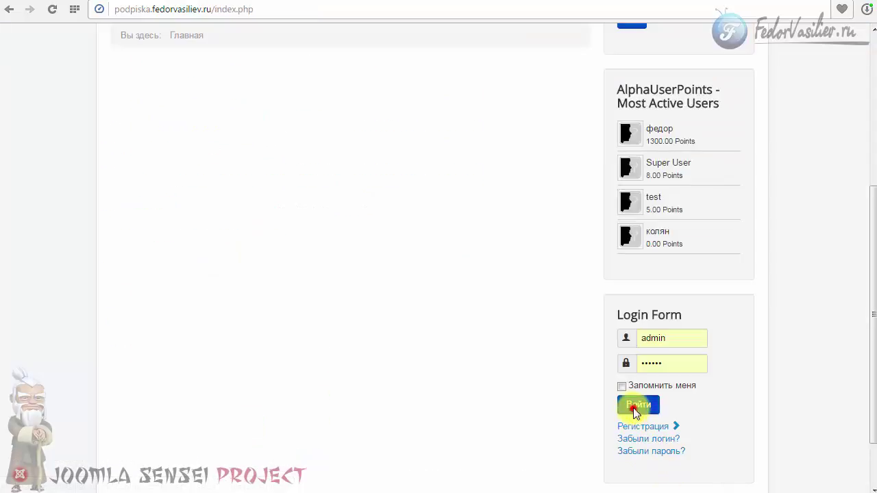
Log in on the site's front end as admin and open the profile of user test from the most active users.
{"action": "left_click", "coordinate": [636, 407]}
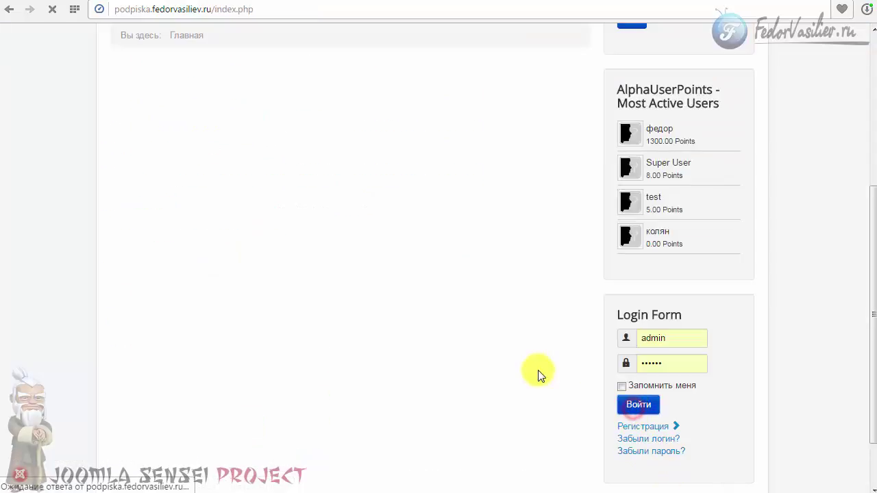
{"action": "left_click", "coordinate": [653, 221]}
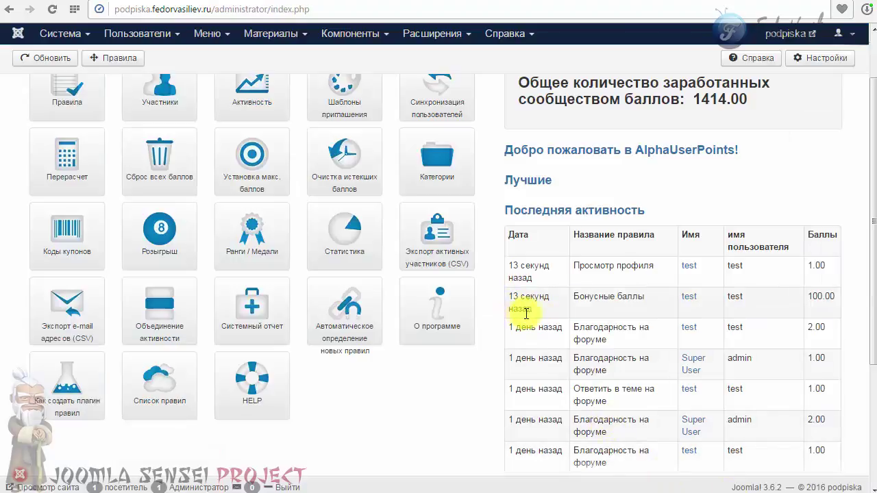
Examine the latest activity entries for the Просмотр профиля and Бонусные баллы rules in the AlphaUserPoints control panel.
{"action": "left_click_drag", "start_coordinate": [509, 294], "coordinate": [527, 310]}
{"action": "left_click", "coordinate": [662, 276]}
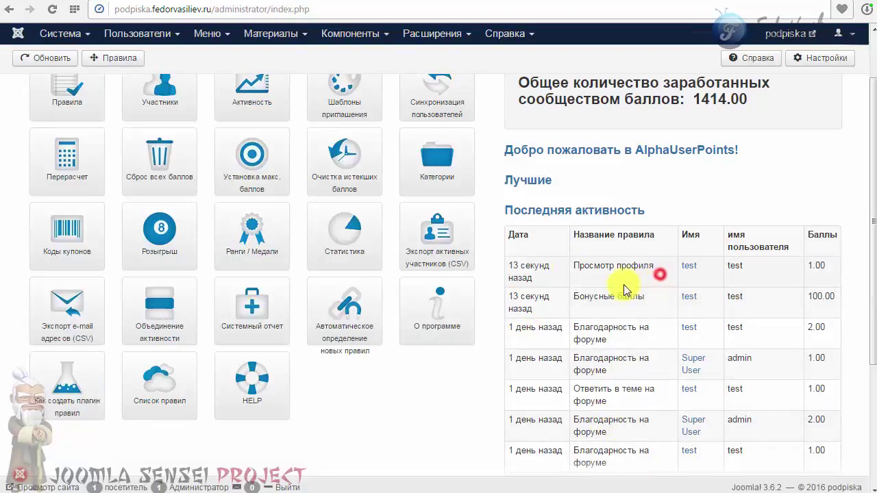
{"action": "left_click_drag", "start_coordinate": [664, 265], "coordinate": [668, 267]}
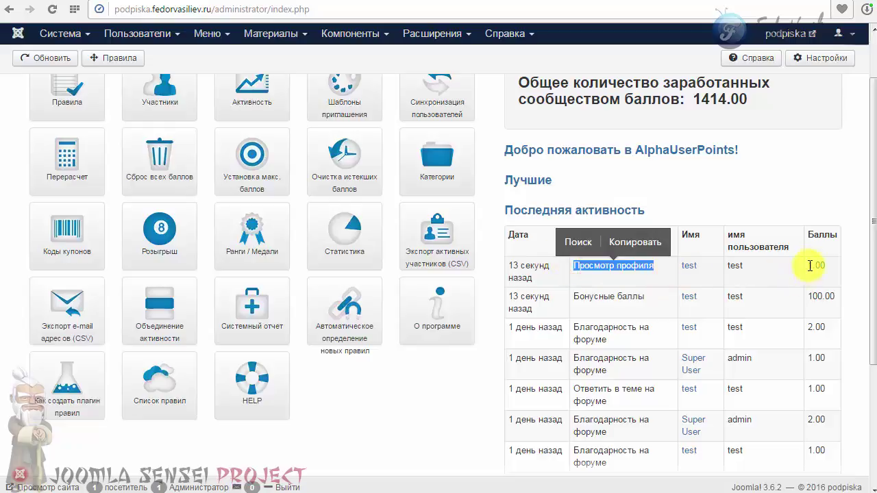
{"action": "double_click", "coordinate": [811, 264]}
{"action": "left_click_drag", "start_coordinate": [571, 296], "coordinate": [807, 303]}
{"action": "double_click", "coordinate": [814, 297]}
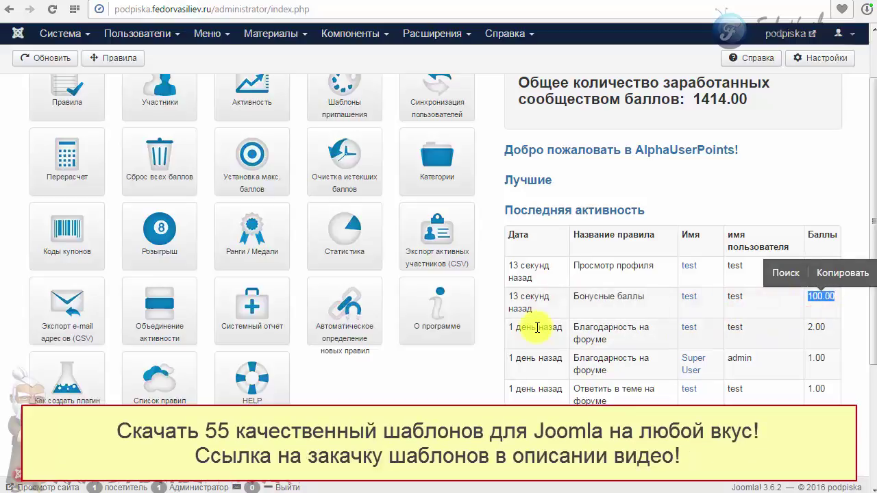
Open the members list and award the bonus points to the member with username test2.
{"action": "scroll", "coordinate": [874, 233], "scroll_direction": "up", "scroll_amount": 2}
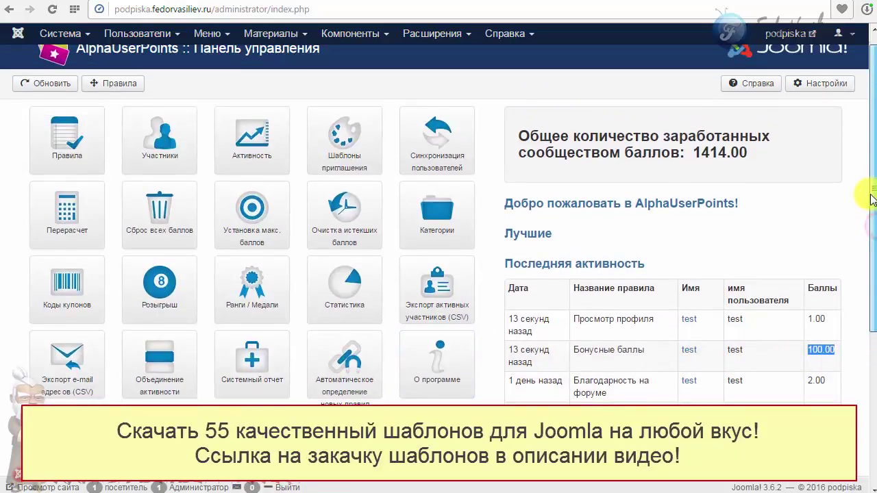
{"action": "left_click", "coordinate": [158, 138]}
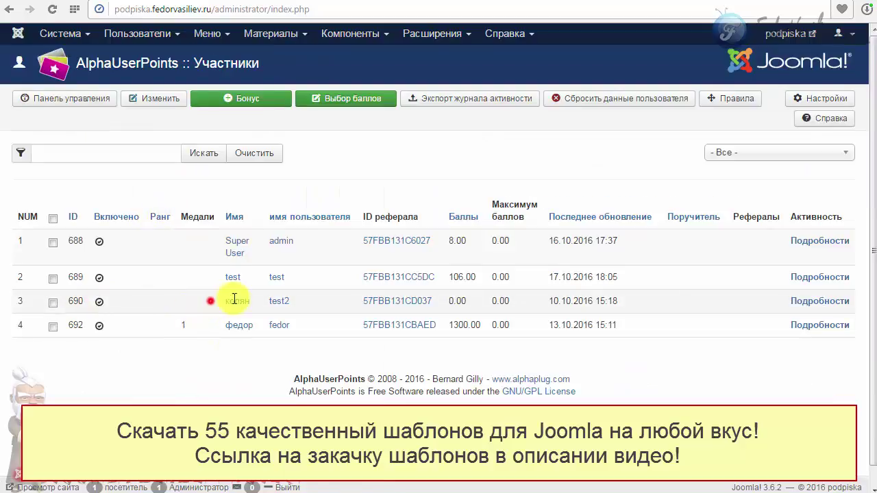
{"action": "double_click", "coordinate": [235, 299]}
{"action": "double_click", "coordinate": [461, 301]}
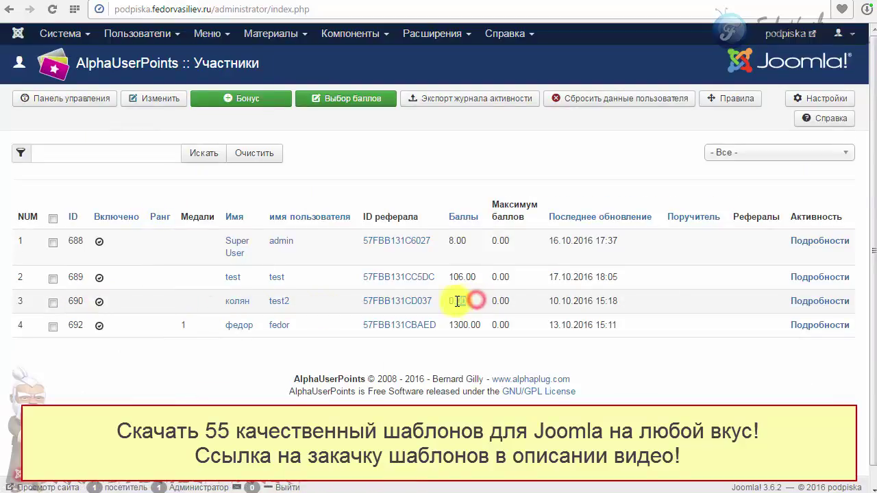
{"action": "left_click", "coordinate": [53, 302]}
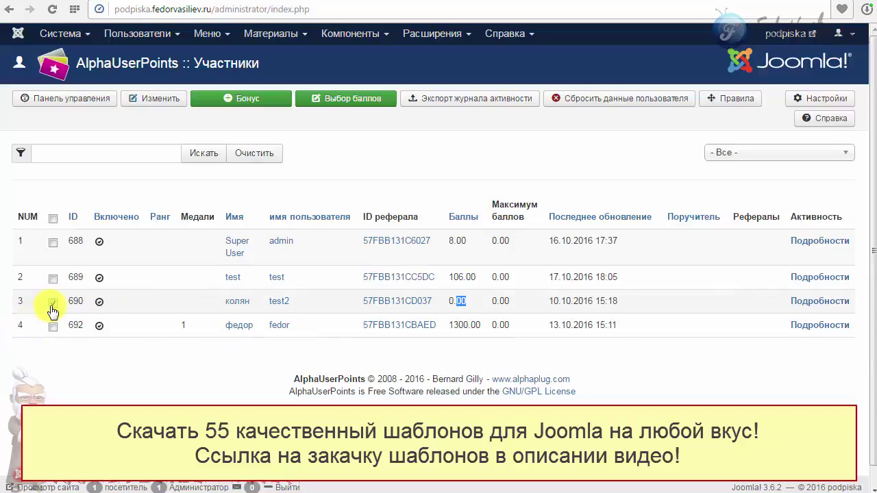
{"action": "left_click", "coordinate": [249, 98]}
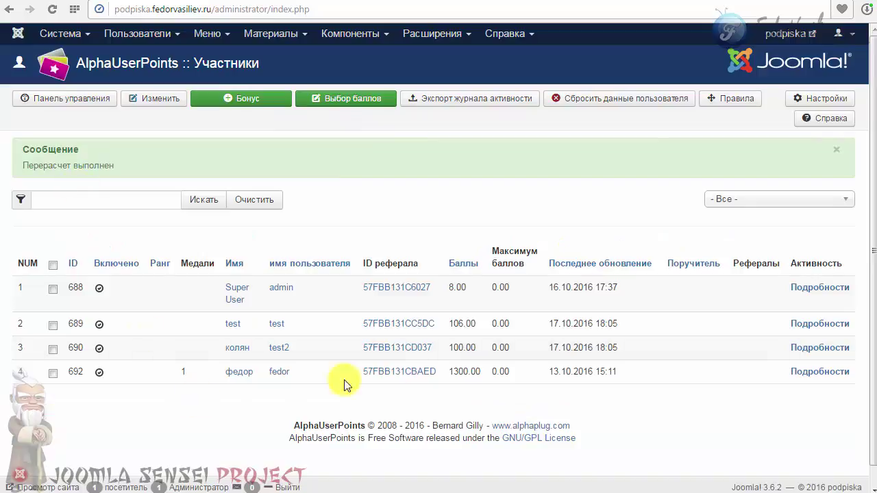
Award the bonus to member test2 a second time and check that member's points balance.
{"action": "double_click", "coordinate": [232, 348]}
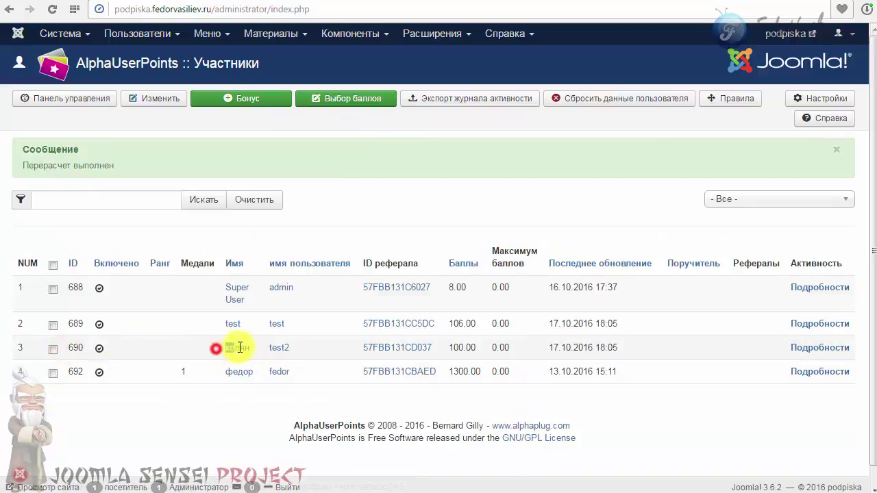
{"action": "double_click", "coordinate": [458, 348]}
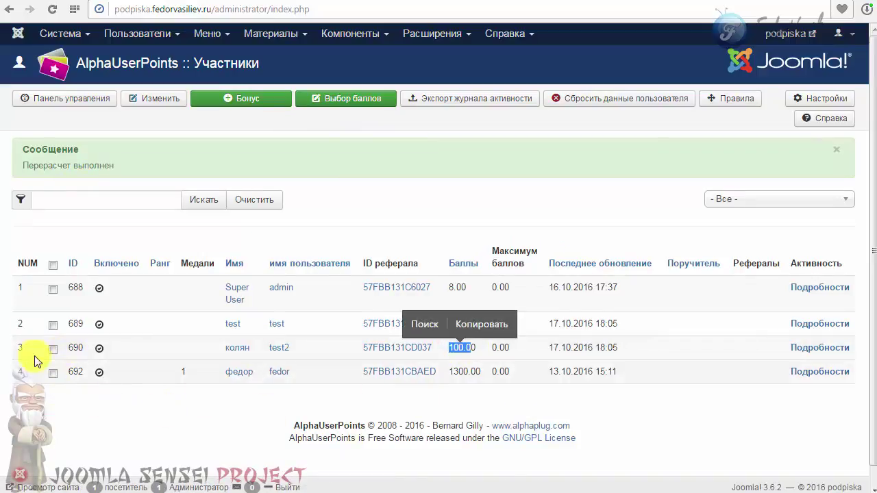
{"action": "left_click", "coordinate": [53, 349]}
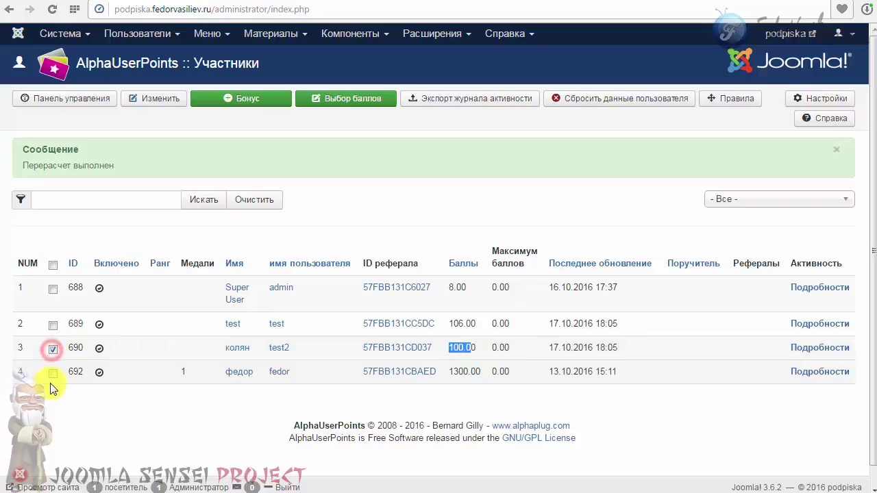
{"action": "left_click", "coordinate": [247, 98]}
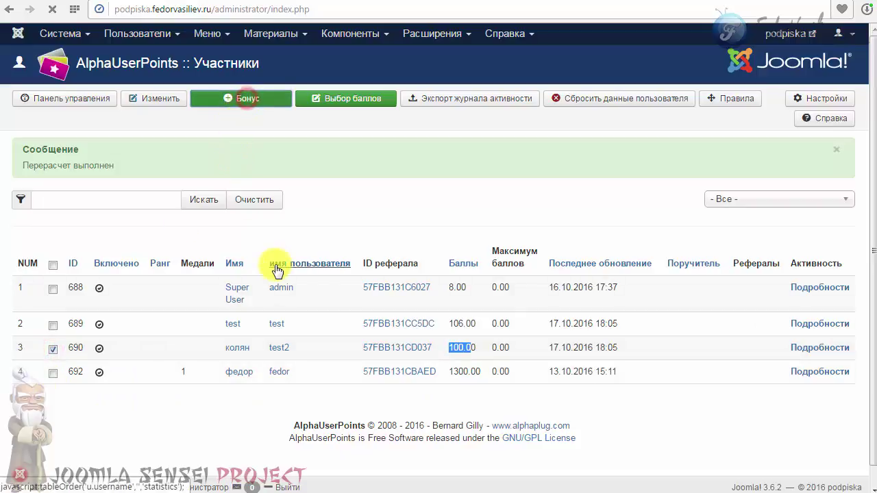
{"action": "double_click", "coordinate": [457, 348]}
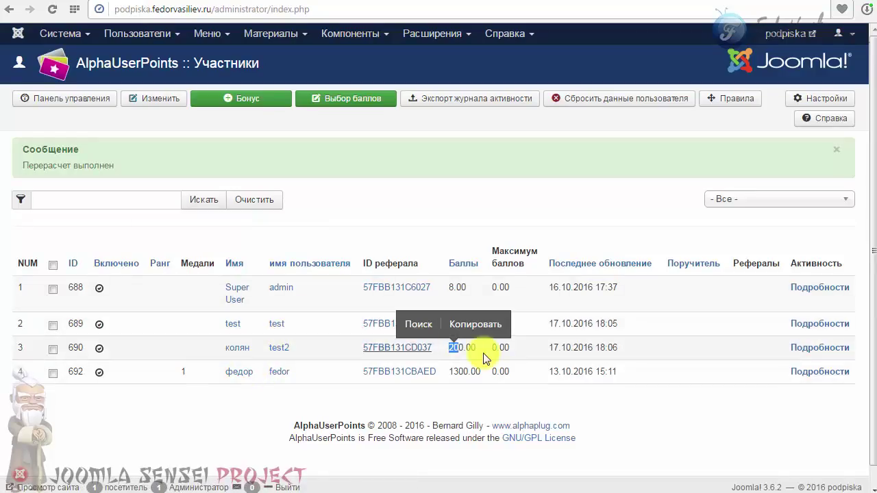
Open the Выборочно rule for editing from the AlphaUserPoints rules list.
{"action": "left_click", "coordinate": [443, 351]}
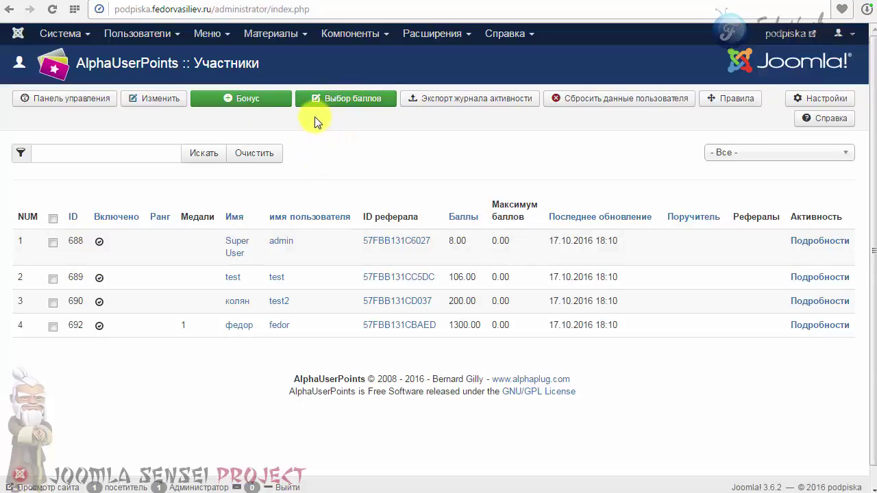
{"action": "left_click", "coordinate": [93, 99]}
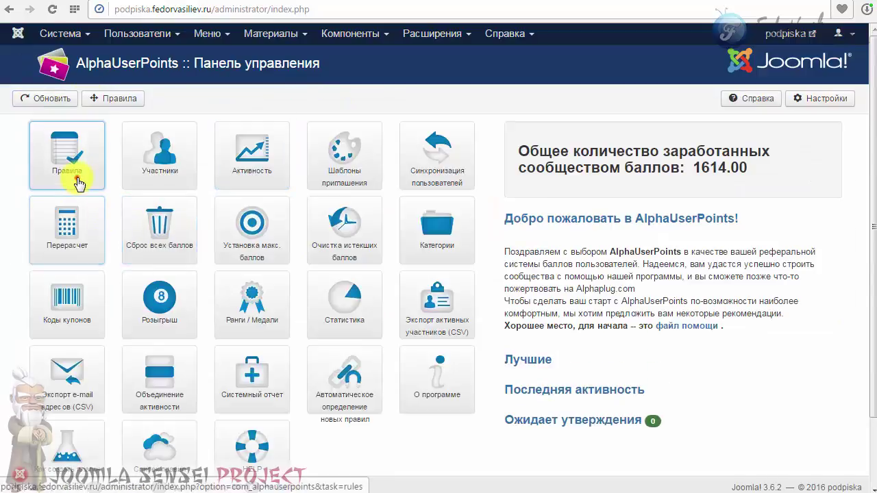
{"action": "left_click", "coordinate": [79, 184]}
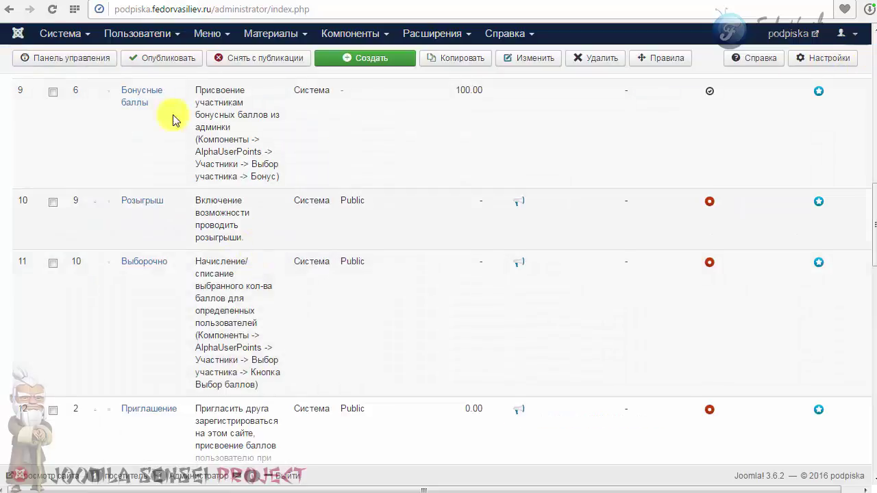
{"action": "left_click_drag", "start_coordinate": [156, 102], "coordinate": [124, 91]}
{"action": "left_click_drag", "start_coordinate": [169, 196], "coordinate": [130, 200]}
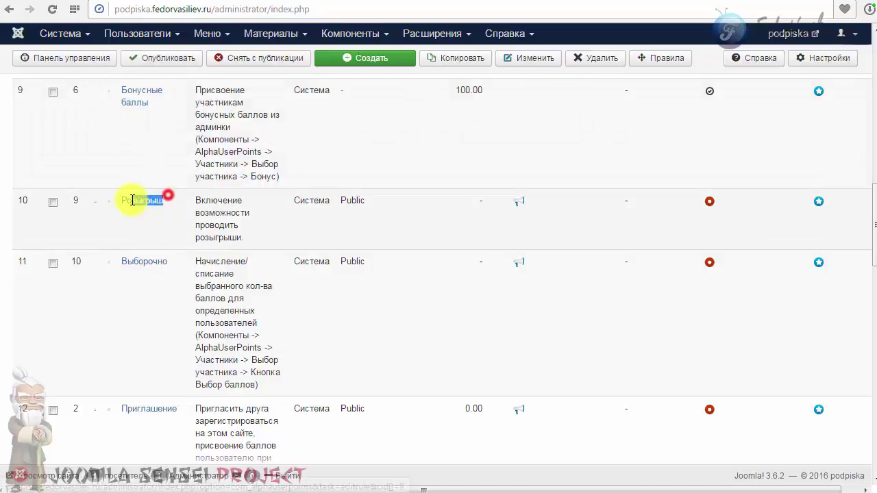
{"action": "left_click_drag", "start_coordinate": [172, 261], "coordinate": [133, 266]}
{"action": "left_click", "coordinate": [131, 262]}
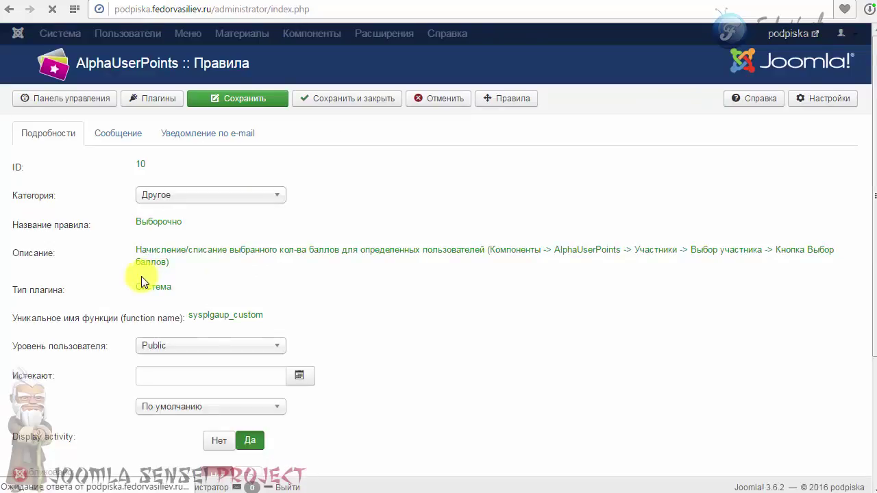
Set the Выборочно rule to published, then save and close it.
{"action": "scroll", "coordinate": [268, 259], "scroll_direction": "down", "scroll_amount": 3}
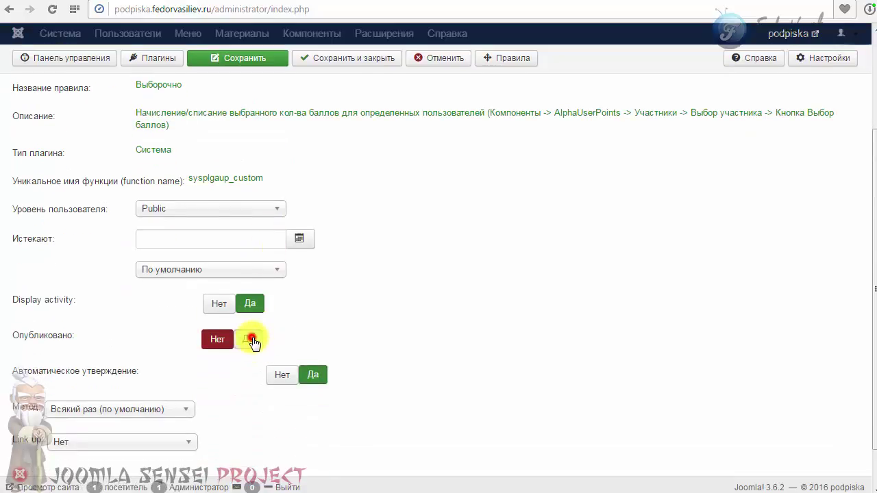
{"action": "left_click", "coordinate": [252, 341]}
{"action": "scroll", "coordinate": [205, 255], "scroll_direction": "up", "scroll_amount": 1}
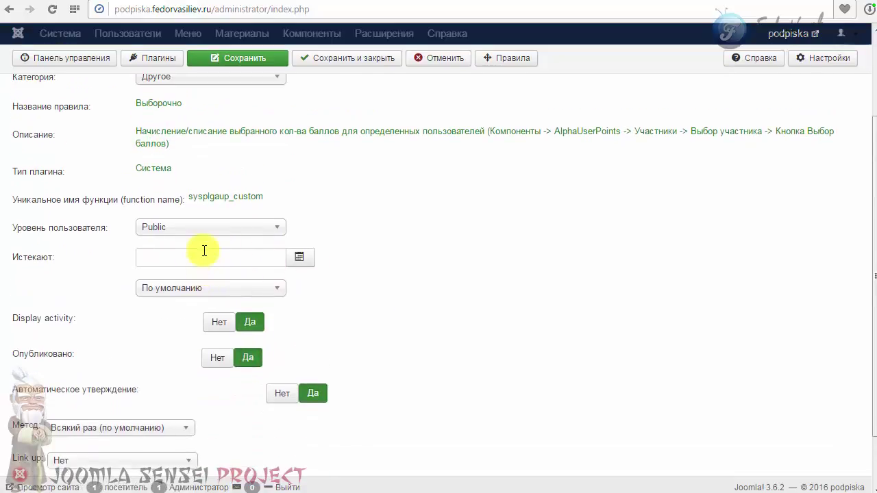
{"action": "scroll", "coordinate": [204, 251], "scroll_direction": "down", "scroll_amount": 2}
{"action": "scroll", "coordinate": [166, 274], "scroll_direction": "up", "scroll_amount": 5}
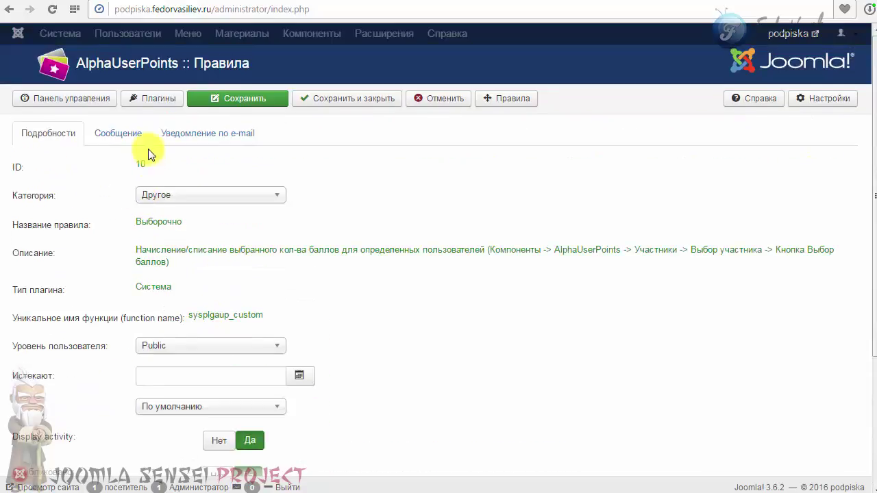
{"action": "left_click", "coordinate": [315, 92]}
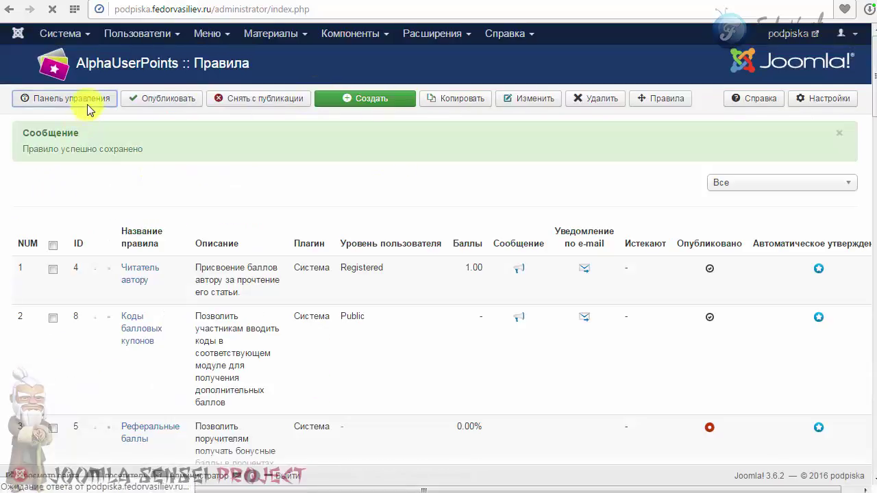
Award 2 custom points with the description "тест" to the member with username admin and check that member's balance.
{"action": "left_click", "coordinate": [87, 102]}
{"action": "left_click", "coordinate": [144, 147]}
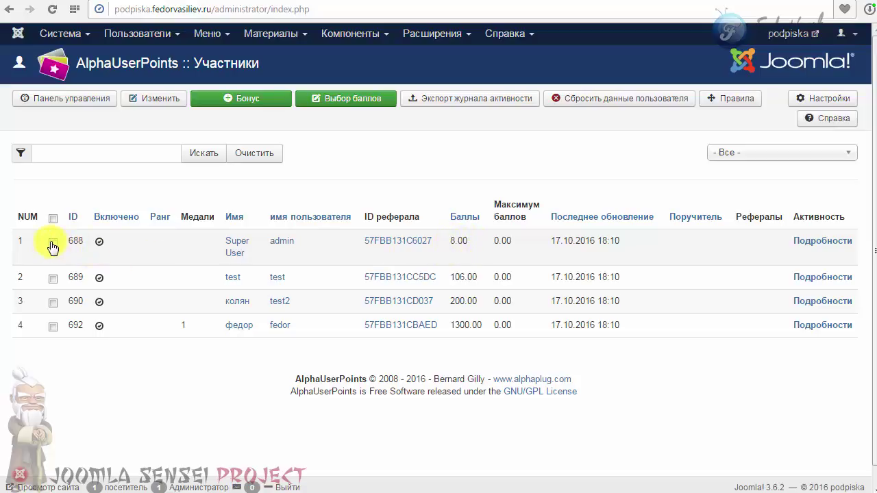
{"action": "left_click", "coordinate": [337, 100]}
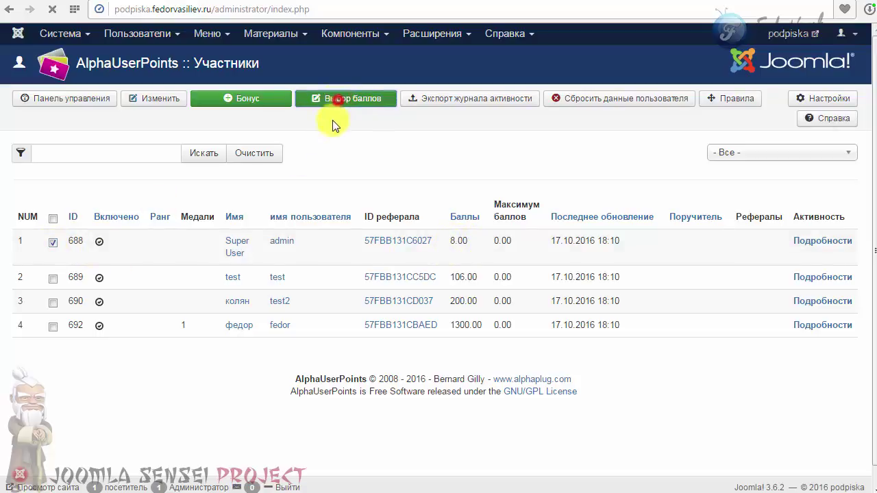
{"action": "left_click", "coordinate": [130, 161]}
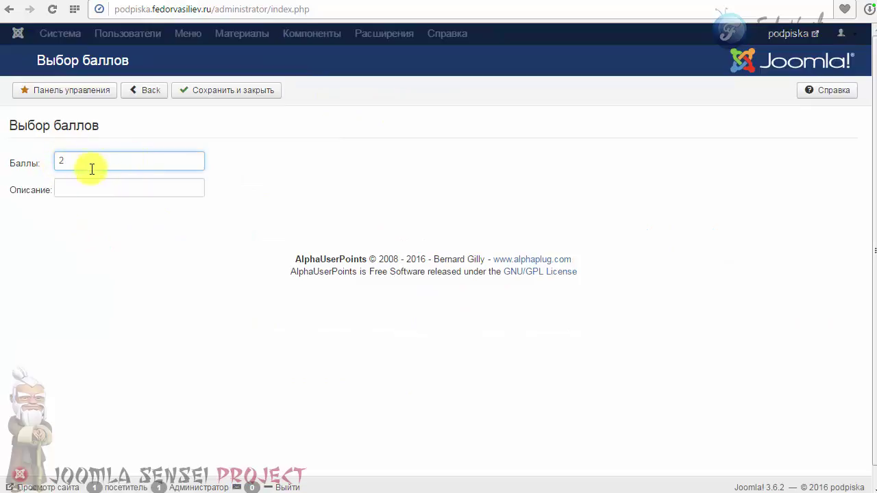
{"action": "left_click", "coordinate": [92, 186]}
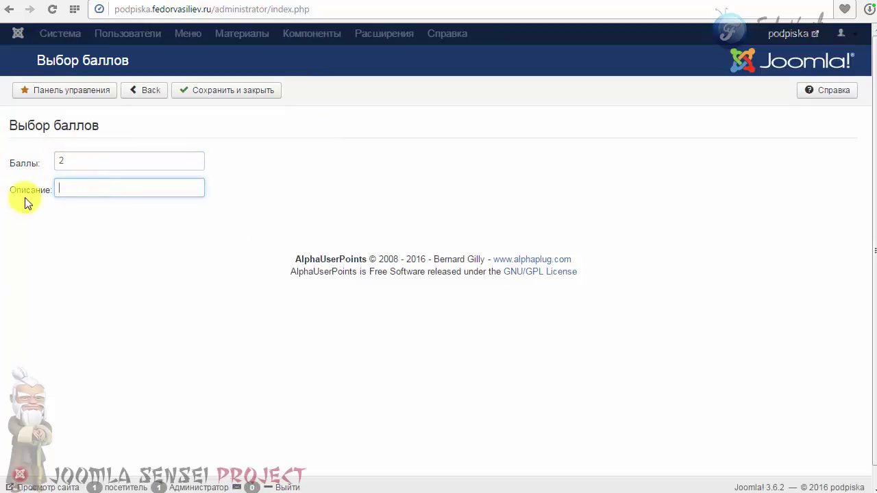
{"action": "type", "text": "тест"}
{"action": "left_click", "coordinate": [195, 90]}
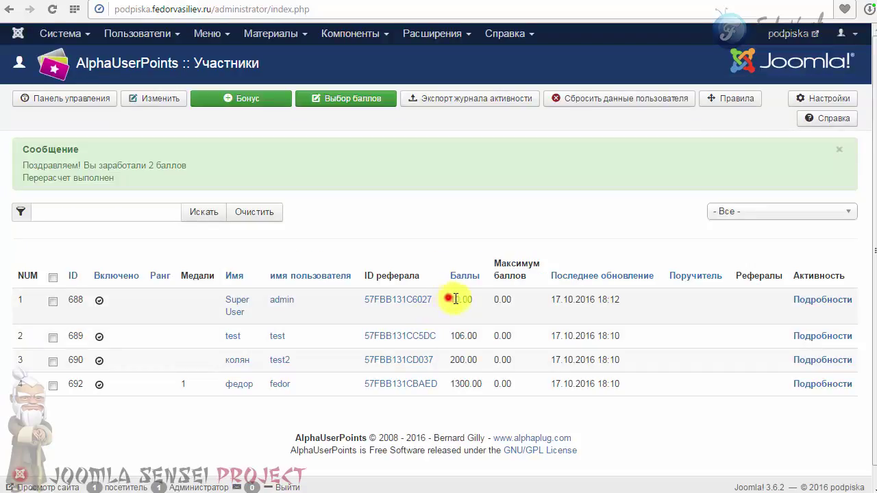
{"action": "left_click", "coordinate": [463, 319]}
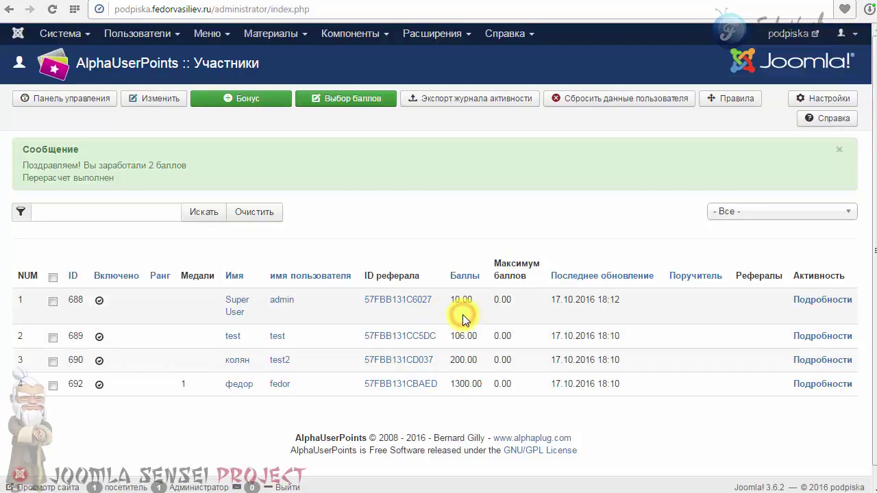
{"action": "left_click", "coordinate": [460, 306]}
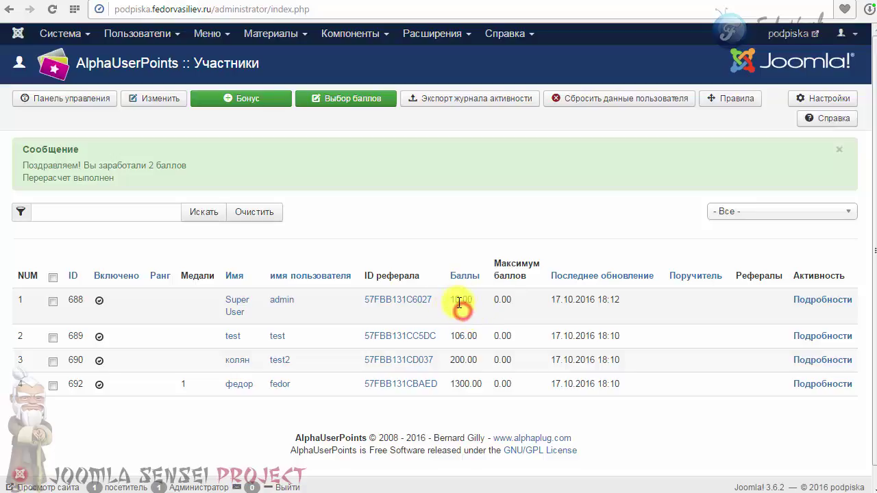
{"action": "left_click_drag", "start_coordinate": [453, 300], "coordinate": [460, 319]}
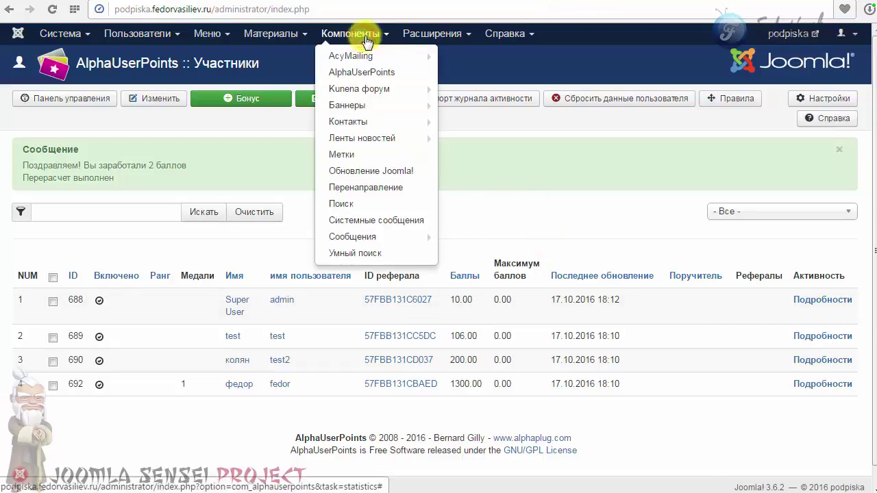
Open the site modules list and filter it by the state Не опубликовано.
{"action": "left_click", "coordinate": [407, 33]}
{"action": "left_click", "coordinate": [430, 82]}
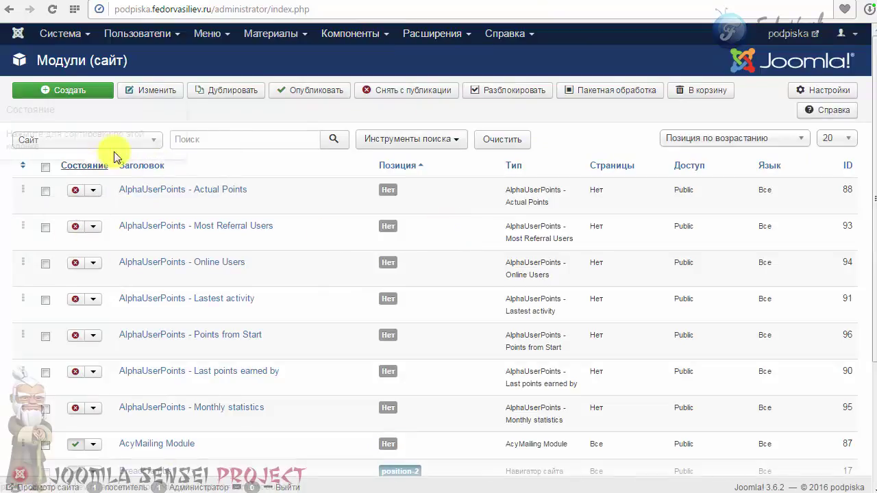
{"action": "left_click", "coordinate": [387, 139]}
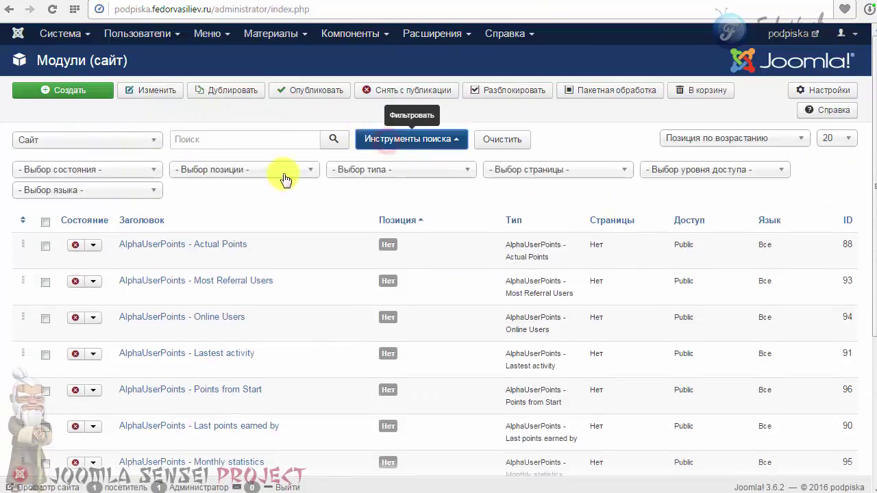
{"action": "left_click", "coordinate": [108, 171]}
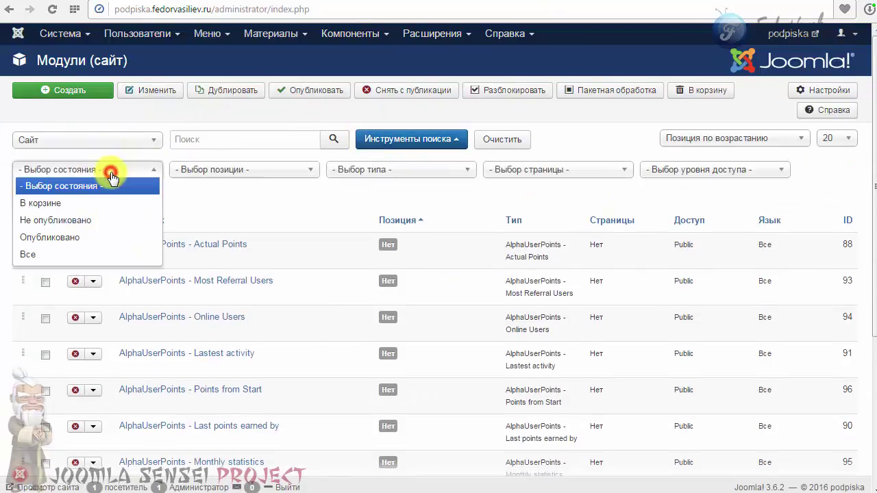
{"action": "left_click", "coordinate": [88, 221]}
{"action": "scroll", "coordinate": [187, 207], "scroll_direction": "down", "scroll_amount": 1}
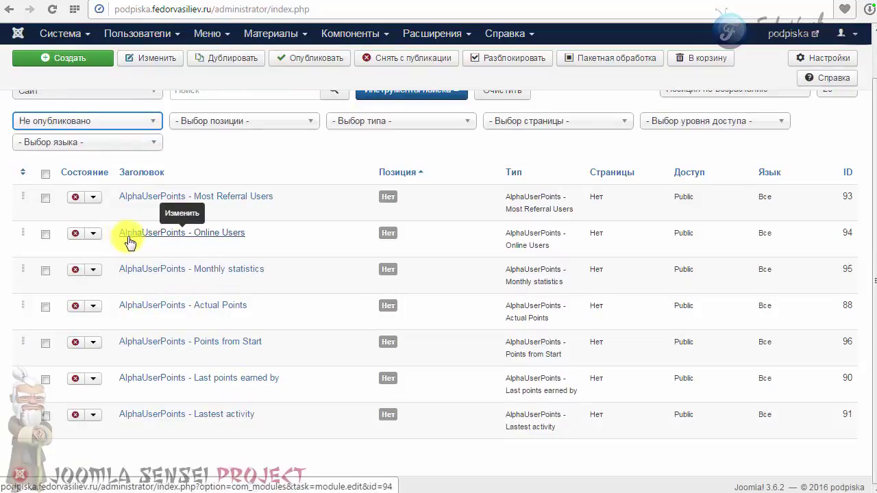
Open the AlphaUserPoints - Online Users module and change its title to "кто онлайн".
{"action": "left_click_drag", "start_coordinate": [259, 233], "coordinate": [293, 235]}
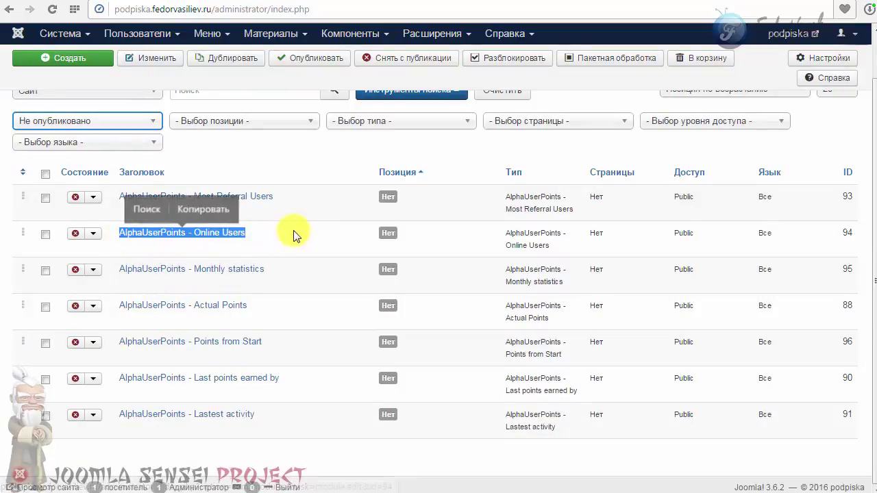
{"action": "left_click", "coordinate": [156, 235]}
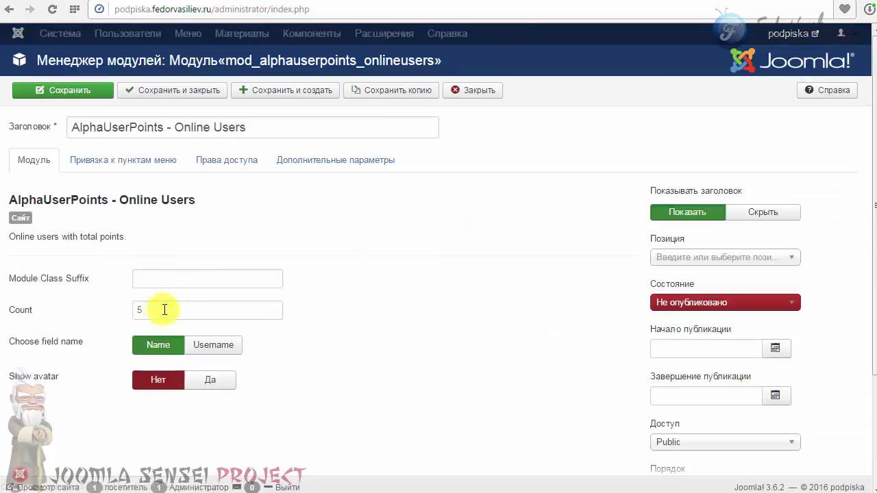
{"action": "triple_click", "coordinate": [274, 124]}
{"action": "type", "text": "к"}
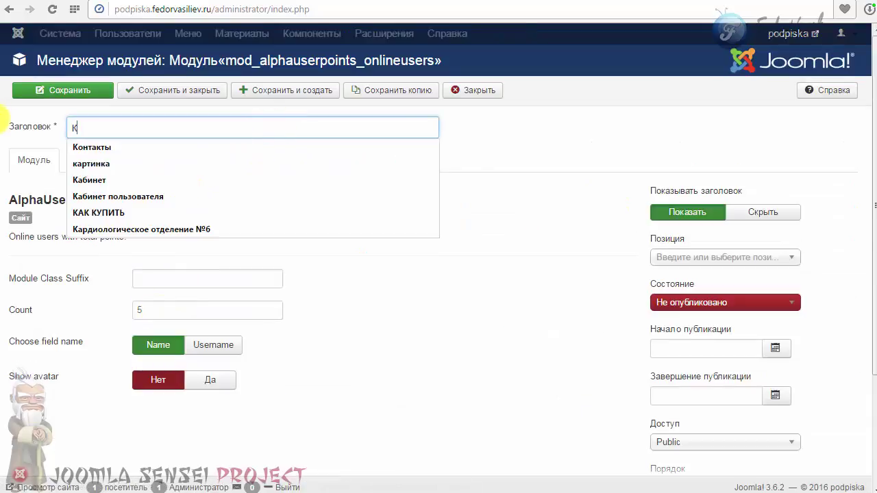
{"action": "type", "text": "то он"}
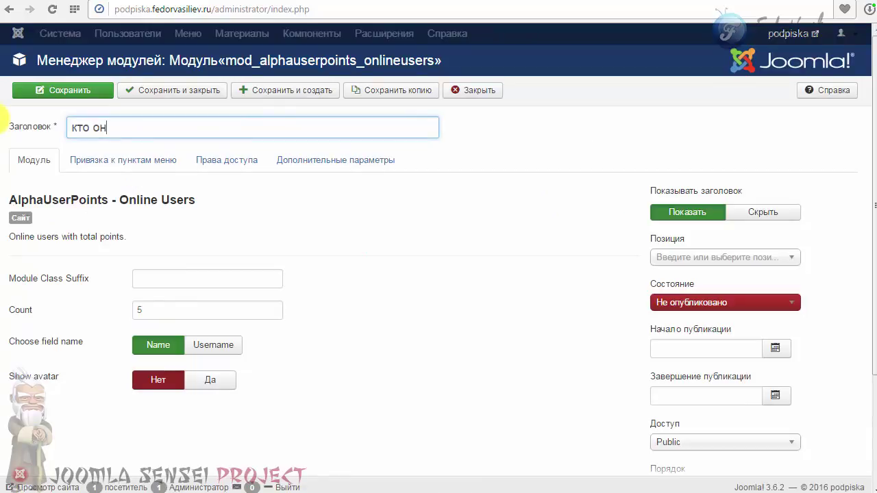
{"action": "type", "text": "лайн"}
Set the module's Count to 5, its field name to Username and Show avatar to Да.
{"action": "left_click", "coordinate": [143, 309]}
{"action": "key", "text": "BackSpace"}
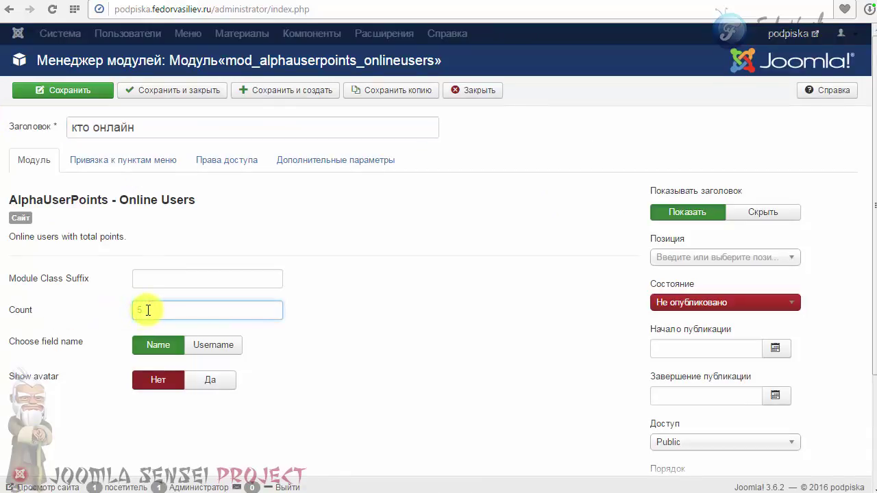
{"action": "type", "text": "5"}
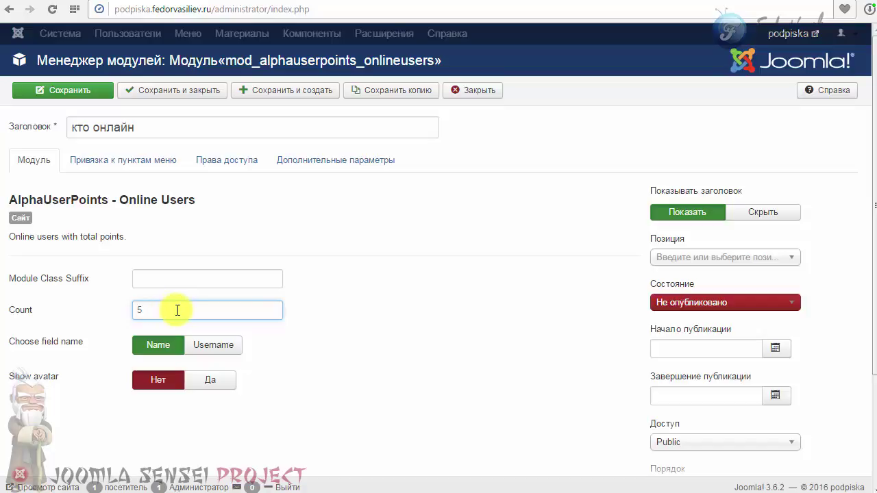
{"action": "left_click_drag", "start_coordinate": [169, 310], "coordinate": [115, 319]}
{"action": "key", "text": "BackSpace"}
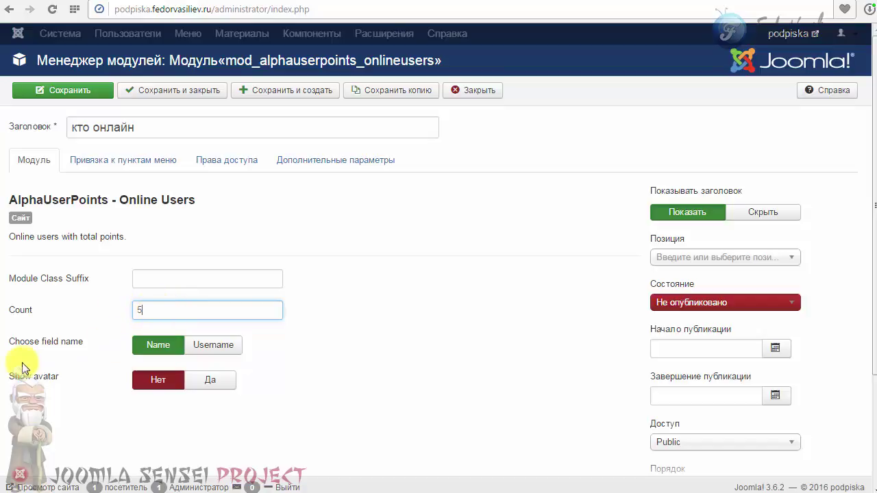
{"action": "left_click", "coordinate": [87, 338]}
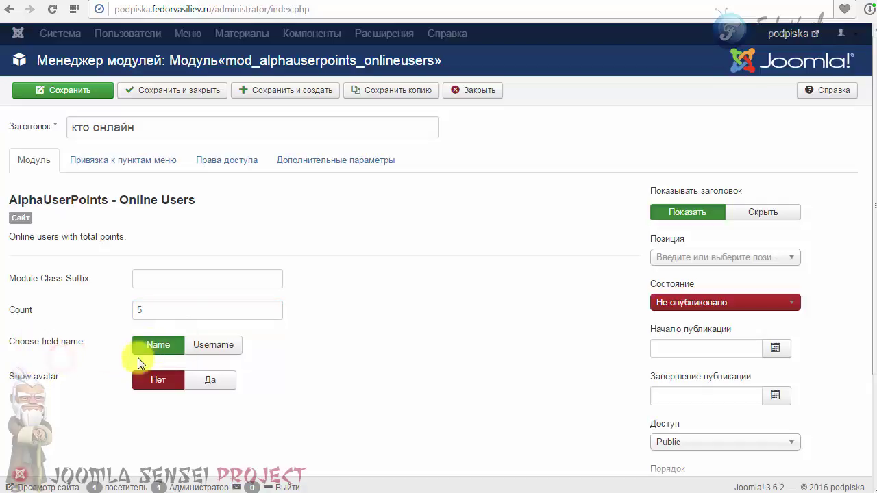
{"action": "left_click", "coordinate": [224, 349]}
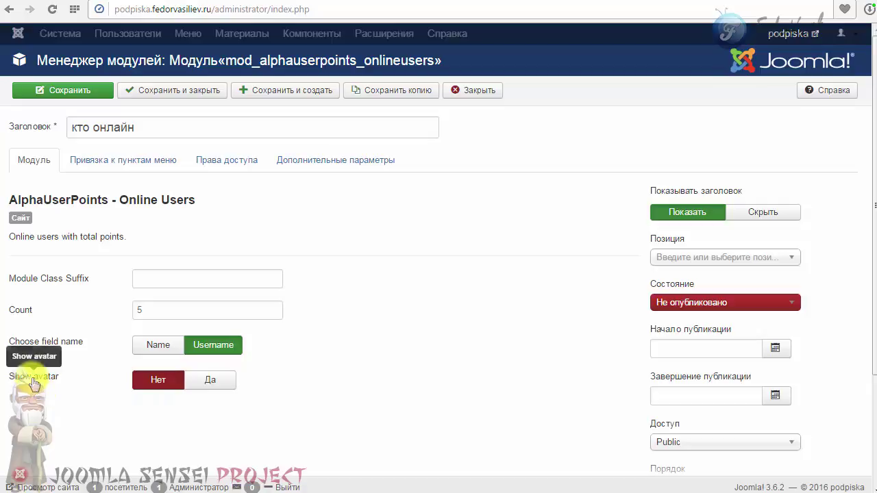
{"action": "left_click", "coordinate": [192, 381]}
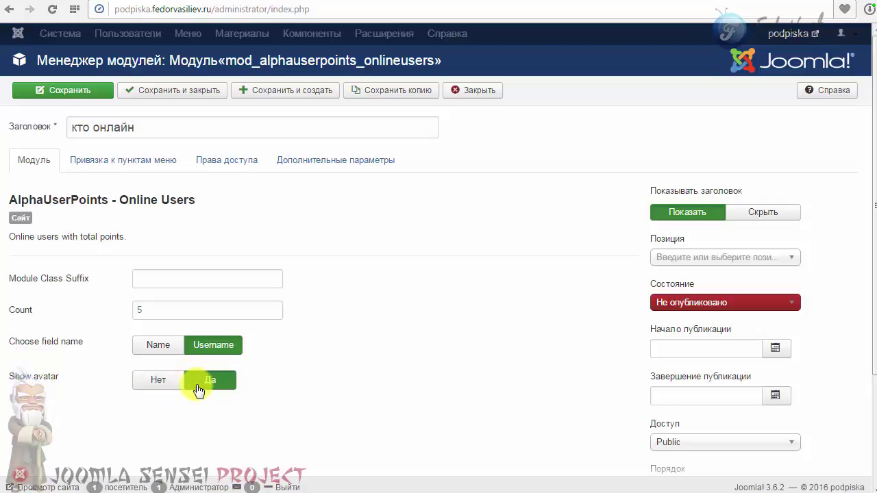
Set the module's state to Опубликовано and its position to Right [position-7].
{"action": "left_click", "coordinate": [658, 303]}
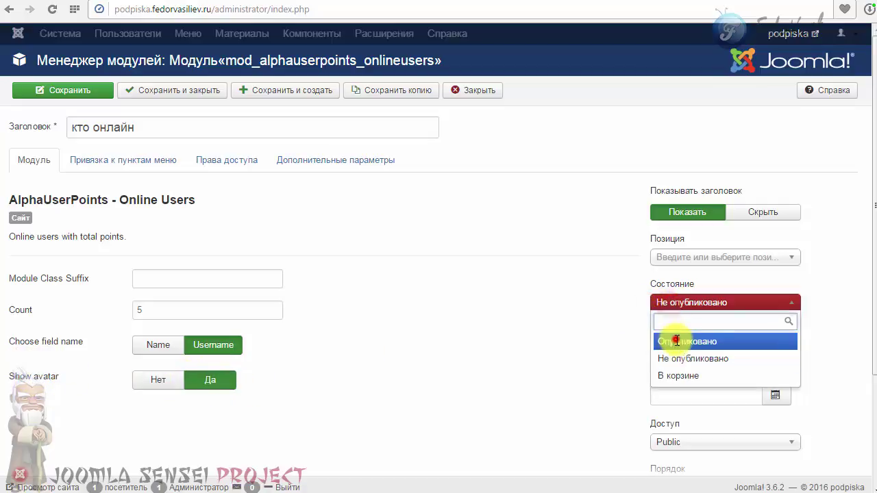
{"action": "left_click", "coordinate": [676, 341]}
{"action": "left_click", "coordinate": [785, 257]}
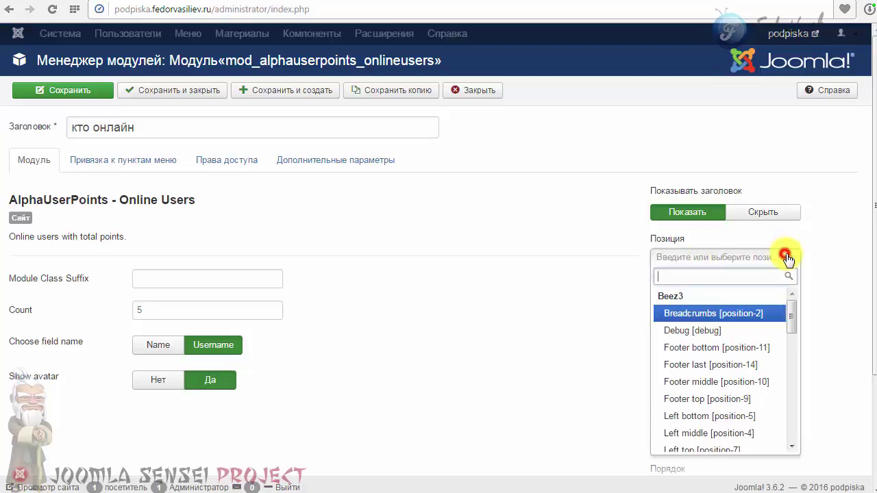
{"action": "left_click_drag", "start_coordinate": [788, 316], "coordinate": [783, 400]}
{"action": "left_click", "coordinate": [716, 314]}
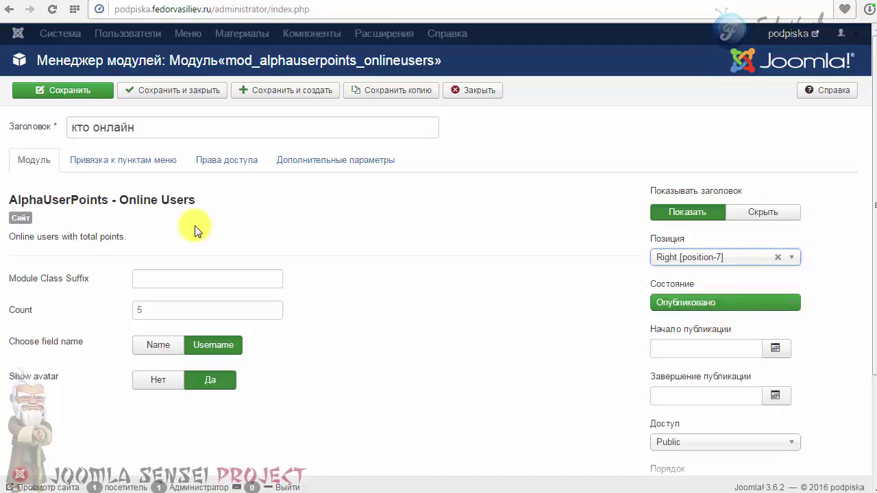
Assign the module to "На всех страницах", check its additional parameters, and save and close it.
{"action": "left_click", "coordinate": [137, 159]}
{"action": "left_click", "coordinate": [163, 193]}
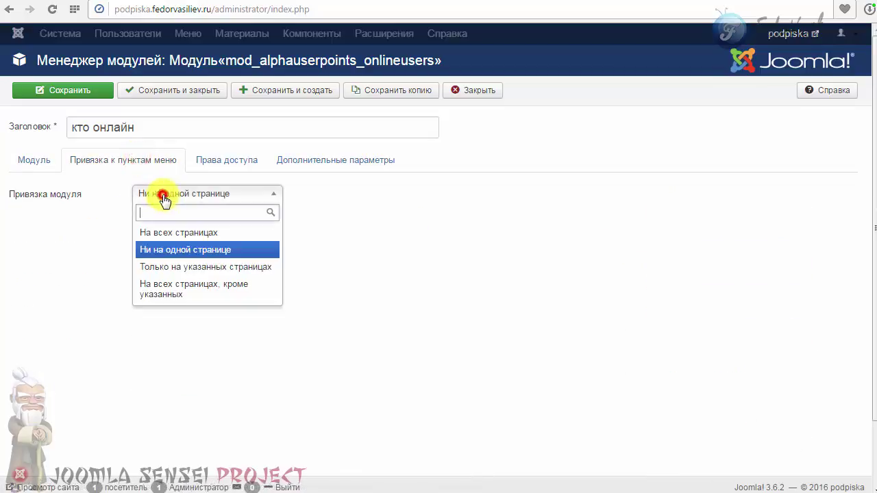
{"action": "left_click", "coordinate": [172, 235]}
{"action": "left_click", "coordinate": [294, 159]}
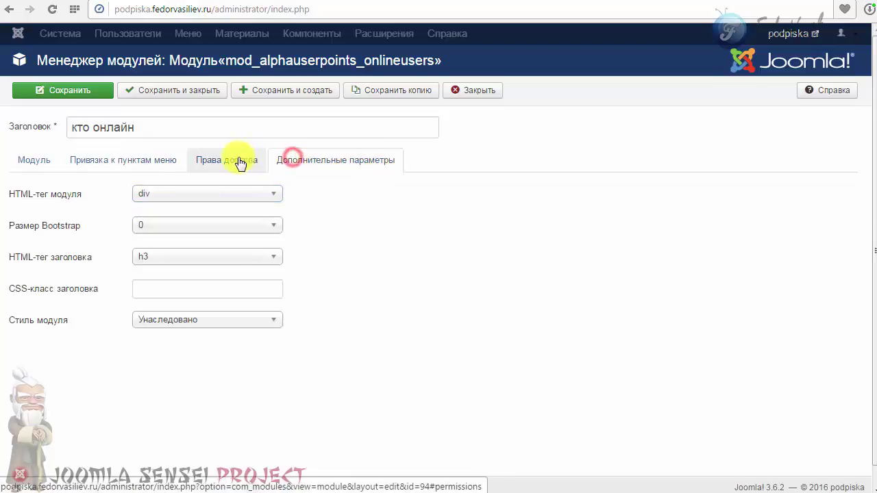
{"action": "left_click", "coordinate": [40, 165]}
{"action": "left_click", "coordinate": [184, 90]}
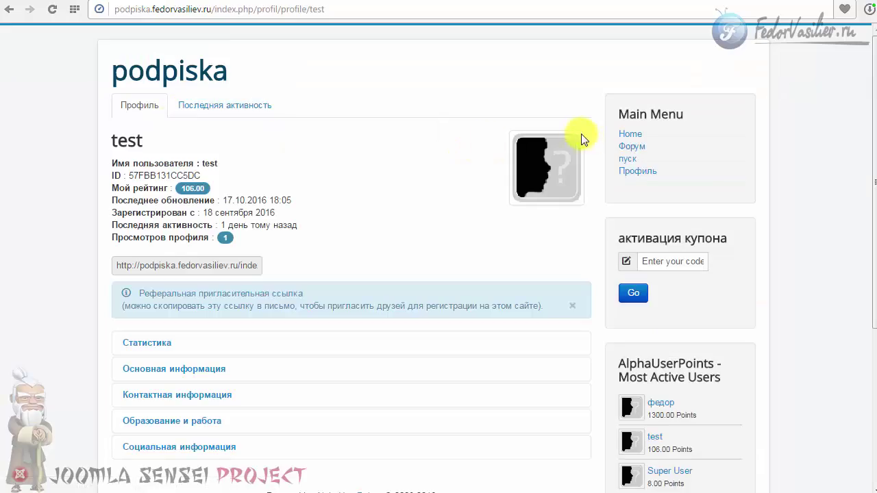
Open the site's Home page and examine the "кто онлайн" module, its listed user and points, alongside the Most Active Users module.
{"action": "left_click", "coordinate": [631, 132]}
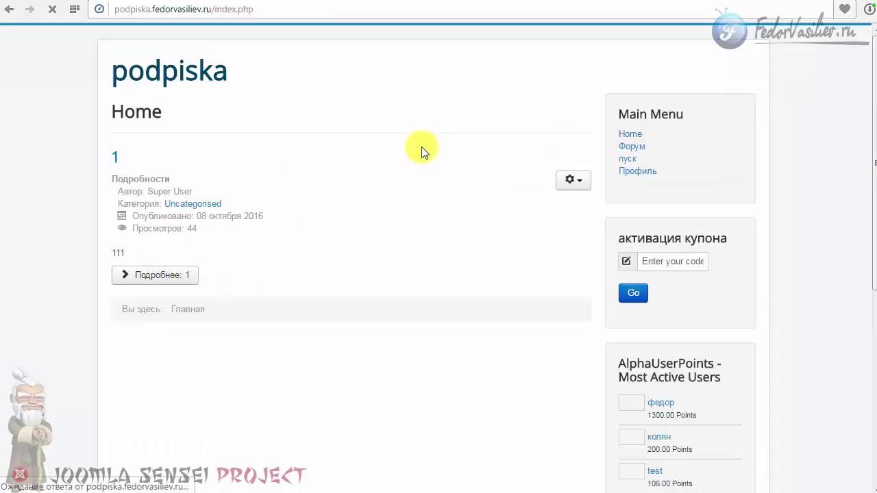
{"action": "scroll", "coordinate": [422, 151], "scroll_direction": "down", "scroll_amount": 5}
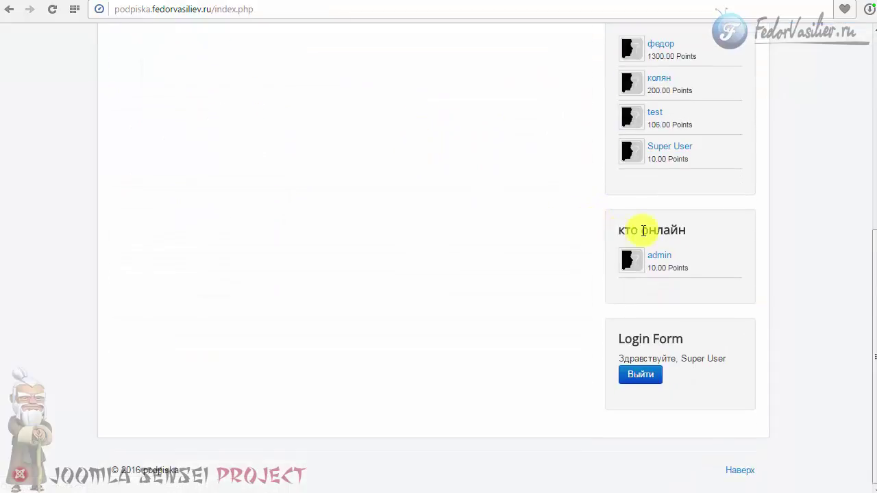
{"action": "scroll", "coordinate": [662, 257], "scroll_direction": "up", "scroll_amount": 5}
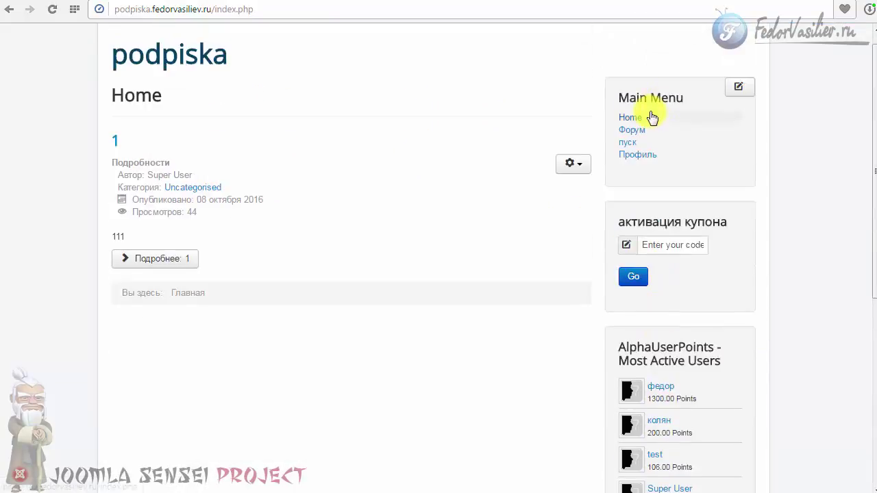
{"action": "scroll", "coordinate": [652, 118], "scroll_direction": "down", "scroll_amount": 4}
{"action": "scroll", "coordinate": [644, 186], "scroll_direction": "up", "scroll_amount": 1}
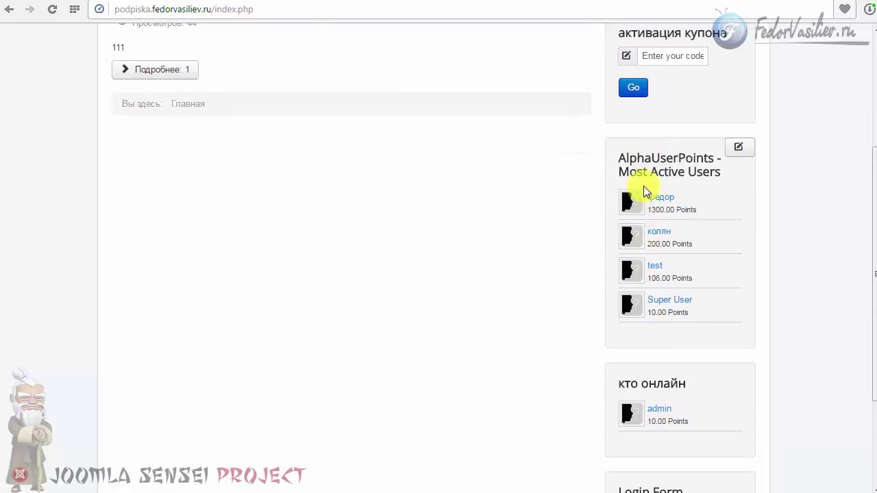
{"action": "scroll", "coordinate": [630, 180], "scroll_direction": "down", "scroll_amount": 2}
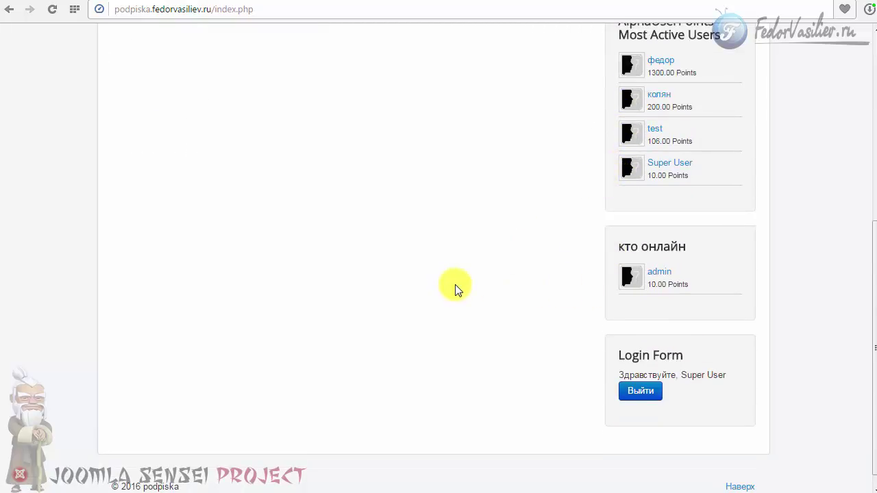
{"action": "left_click_drag", "start_coordinate": [617, 248], "coordinate": [670, 247]}
{"action": "left_click", "coordinate": [617, 248]}
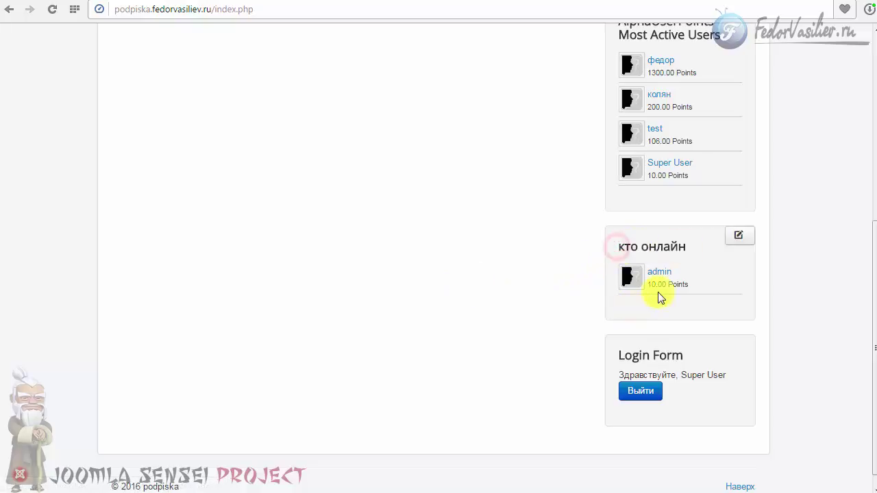
{"action": "left_click_drag", "start_coordinate": [706, 285], "coordinate": [651, 287]}
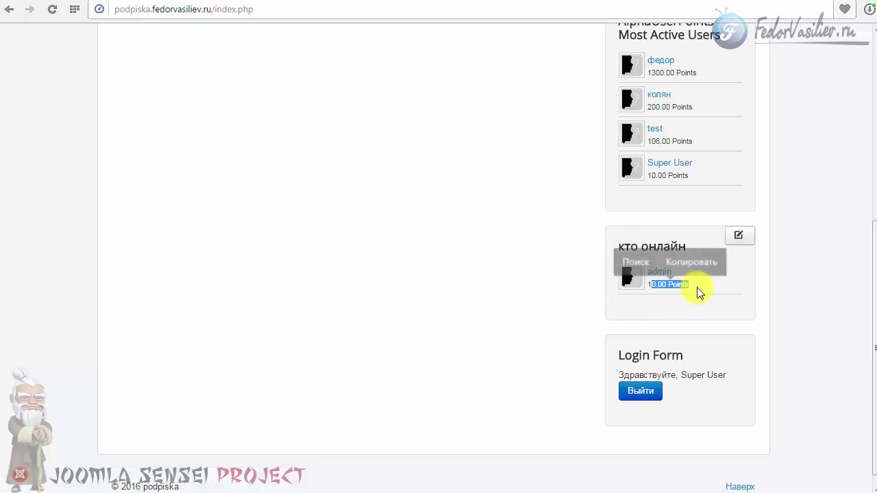
{"action": "left_click", "coordinate": [698, 291]}
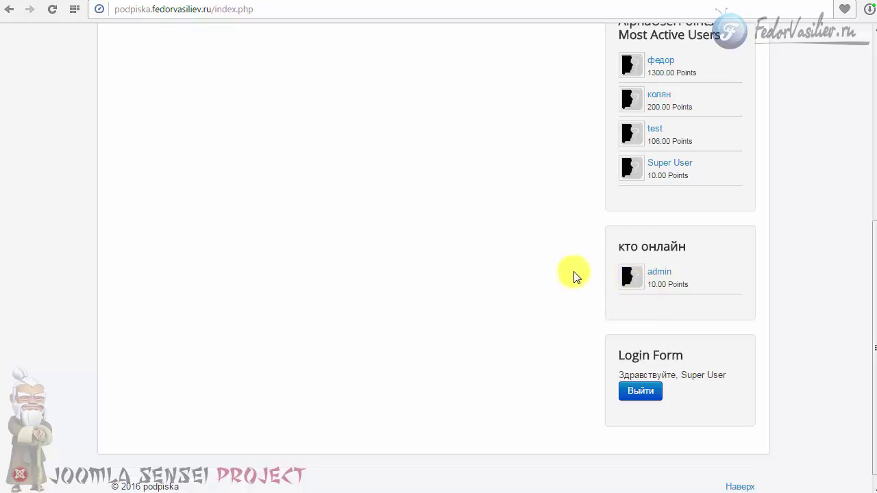
Open the admin user's profile from the "кто онлайн" module and look through its details.
{"action": "left_click", "coordinate": [656, 274]}
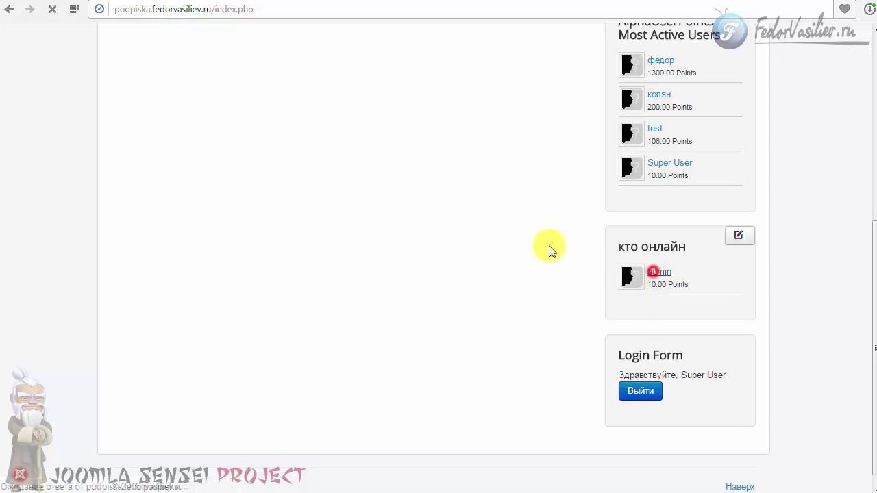
{"action": "scroll", "coordinate": [231, 179], "scroll_direction": "down", "scroll_amount": 4}
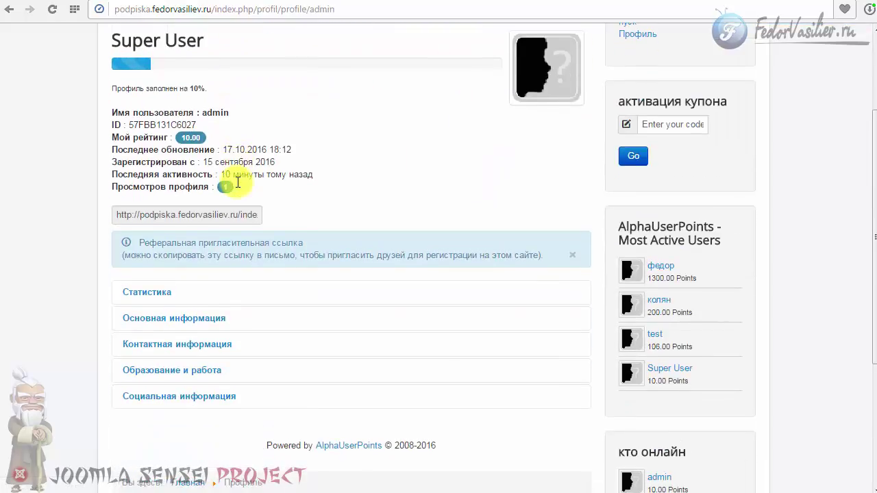
{"action": "scroll", "coordinate": [239, 184], "scroll_direction": "up", "scroll_amount": 3}
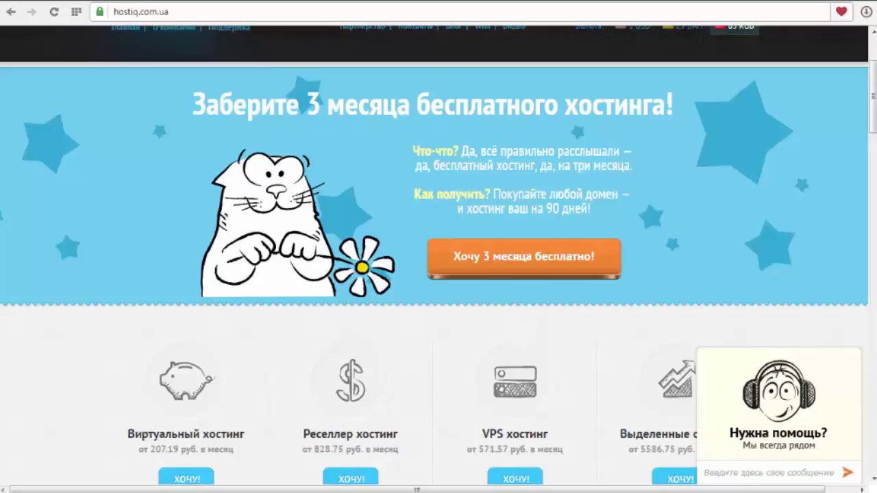
Open the support chat on the hostiq.com.ua page to view its message form, and minimize it.
{"action": "left_click", "coordinate": [773, 435]}
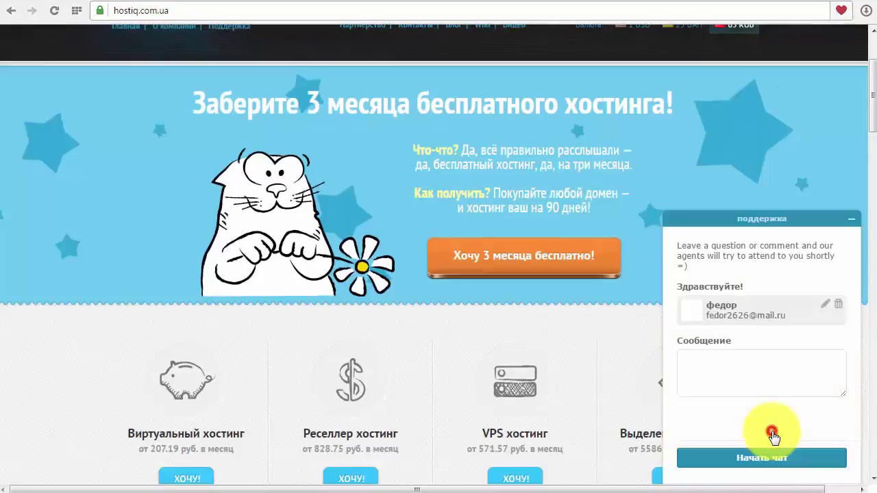
{"action": "left_click", "coordinate": [851, 219]}
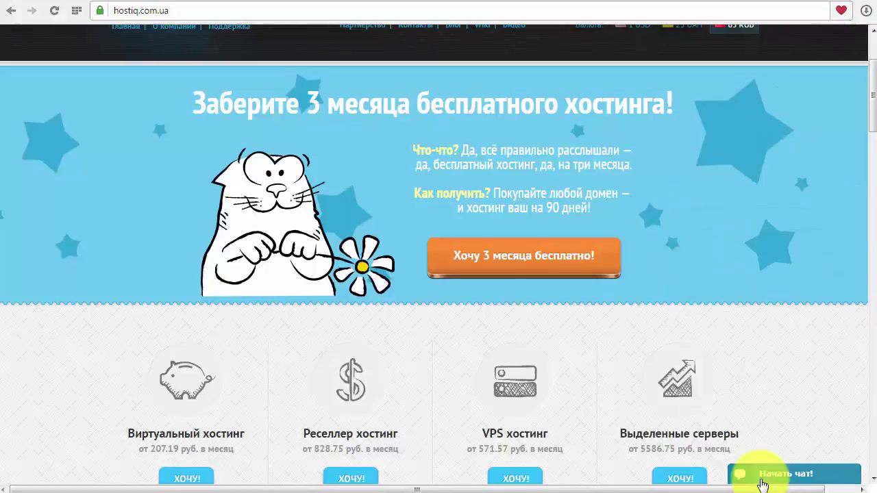